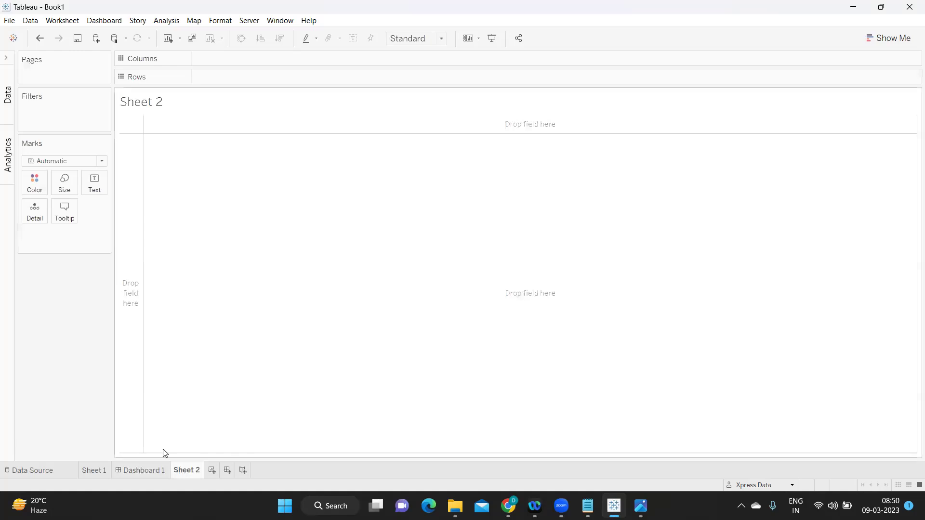
# Expand the collapsed data pane to show the Sample - Superstore fields
pyautogui.click(7, 59)
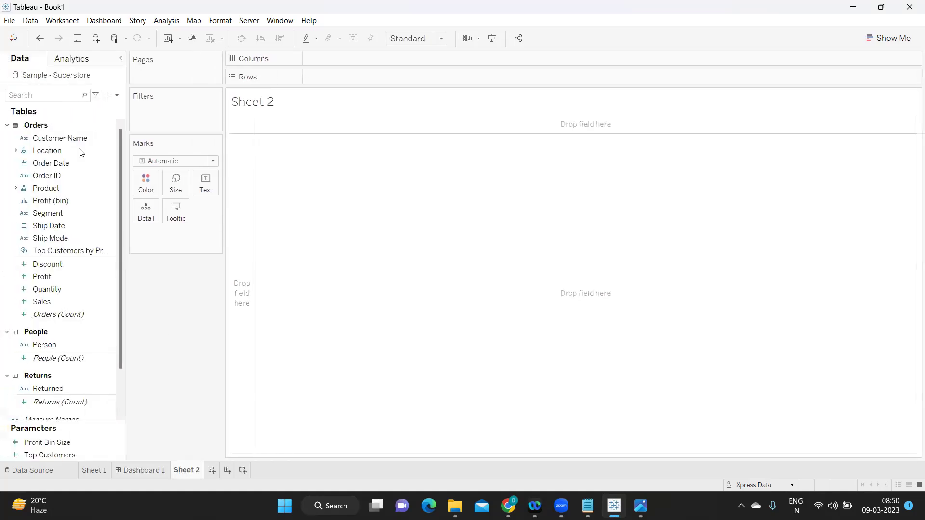
pyautogui.click(117, 95)
pyautogui.click(64, 106)
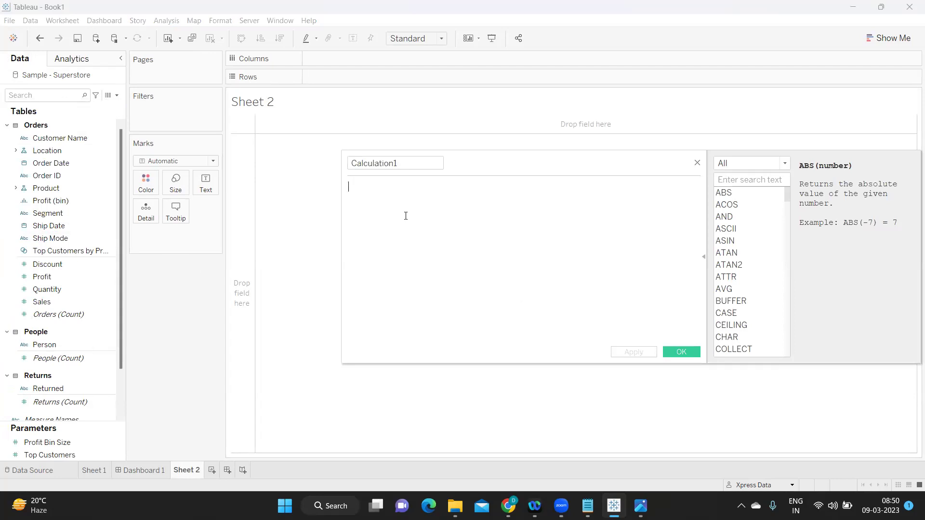
pyautogui.write('today')
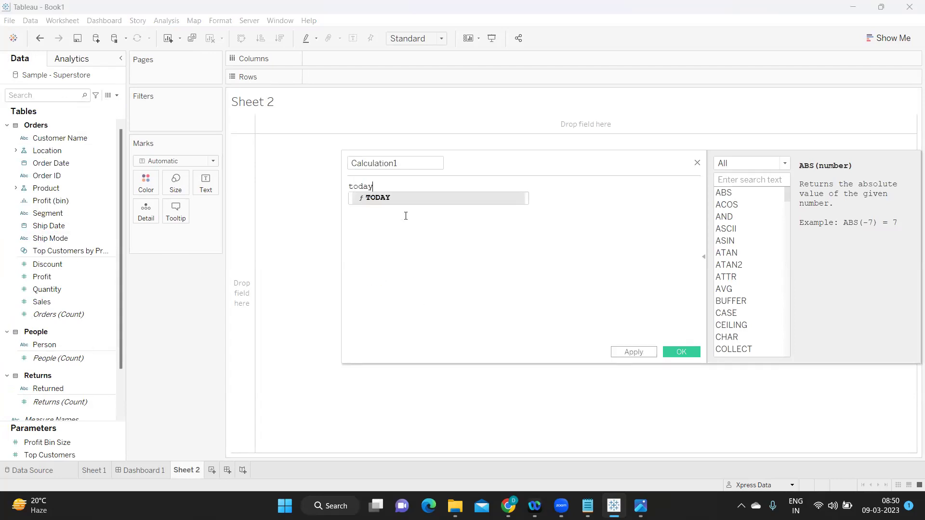
pyautogui.press('Return')
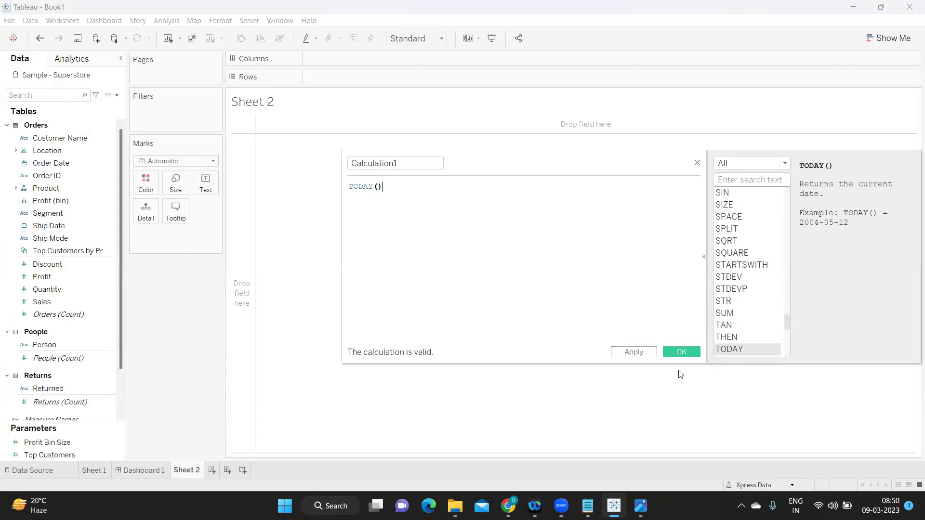
pyautogui.click(697, 163)
# Add Order Date by year to the rows and start a calculated field named Current Date
pyautogui.moveTo(54, 163); pyautogui.dragTo(316, 229)
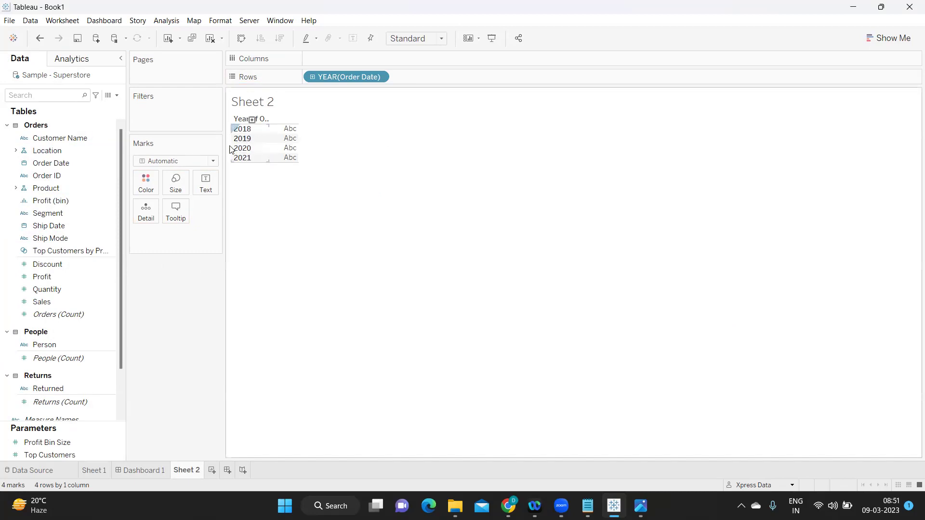
pyautogui.click(116, 95)
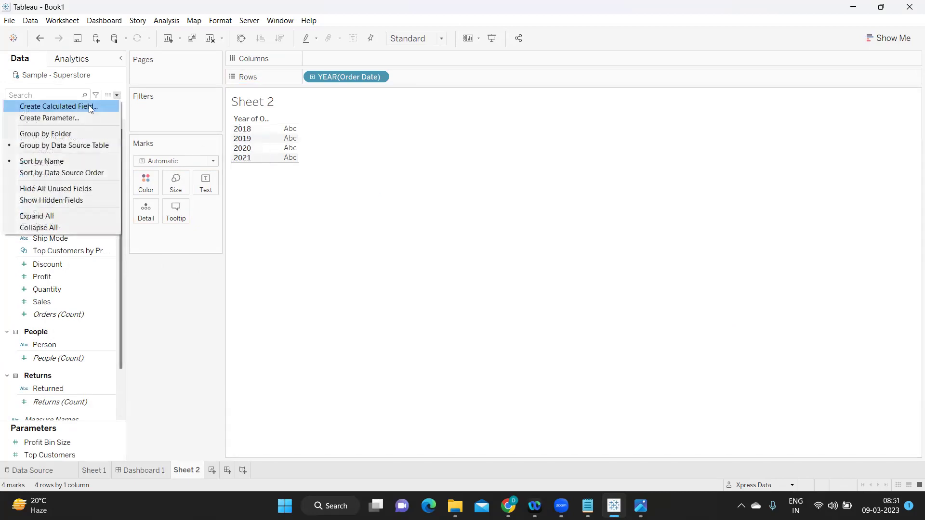
pyautogui.click(88, 105)
pyautogui.write('Curre')
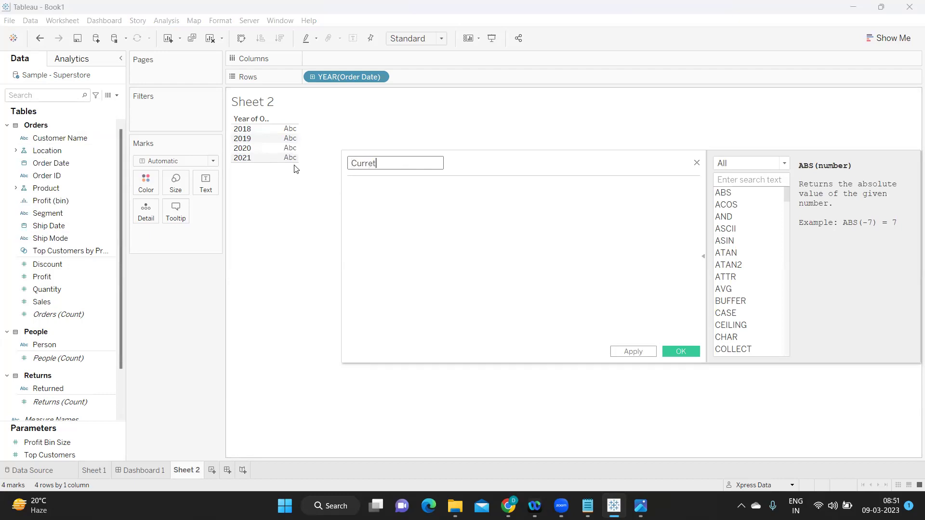
pyautogui.write('nt Date')
pyautogui.press('Tab')
# Begin the Current Date formula with the DATEADD function, using 'year' as the date part
pyautogui.write('a')
pyautogui.press('BackSpace')
pyautogui.write('da')
pyautogui.press('Down')
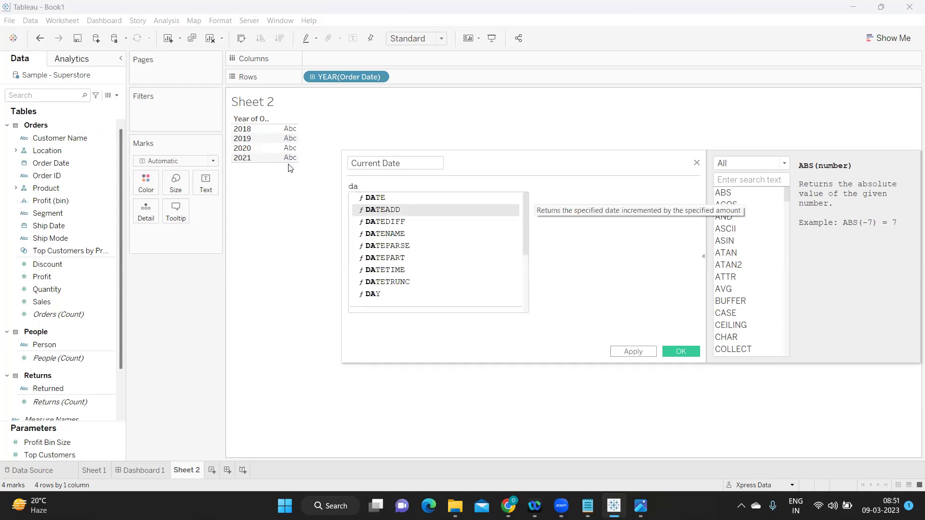
pyautogui.press('Return')
pyautogui.write("'year'")
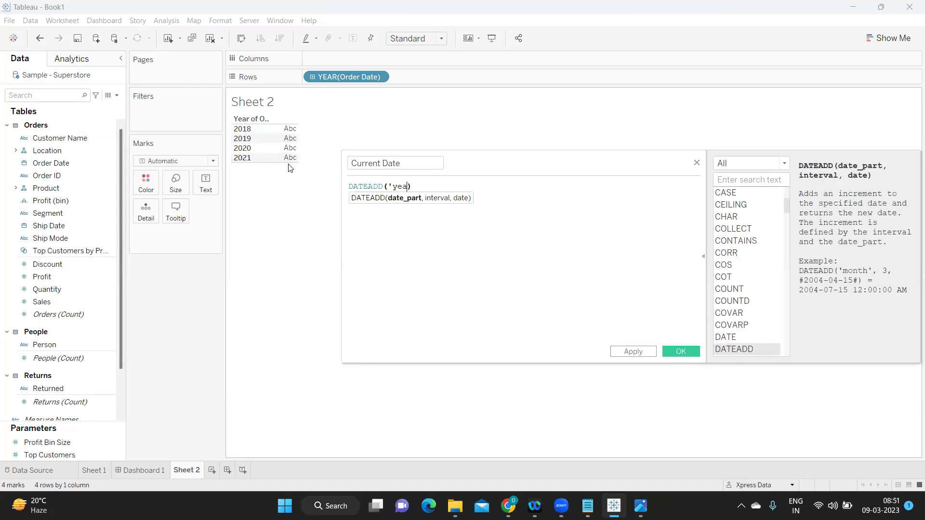
# Complete the formula as DATEADD('year',2,[Order Date]), then apply and save the Current Date field
pyautogui.write(',')
pyautogui.write('3,')
pyautogui.press('BackSpace')
pyautogui.press('BackSpace')
pyautogui.write('2')
pyautogui.write(',[Ord')
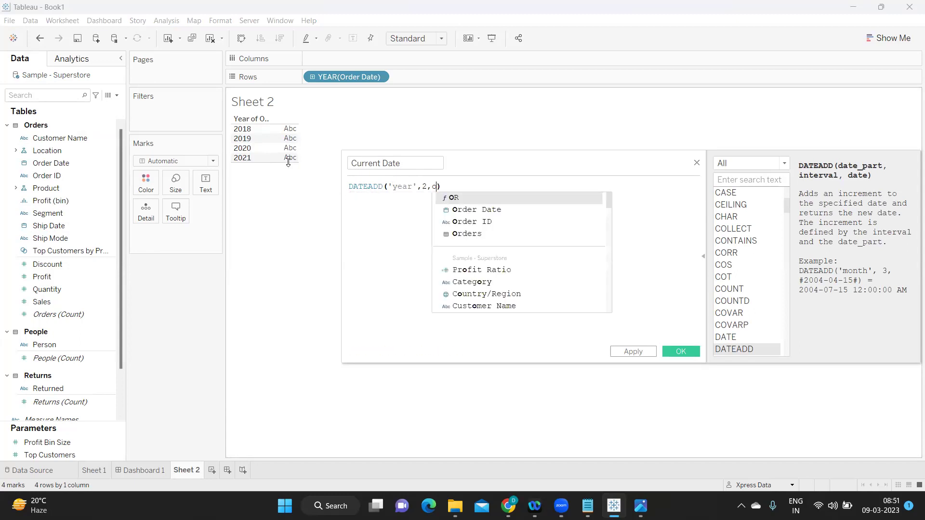
pyautogui.press('Return')
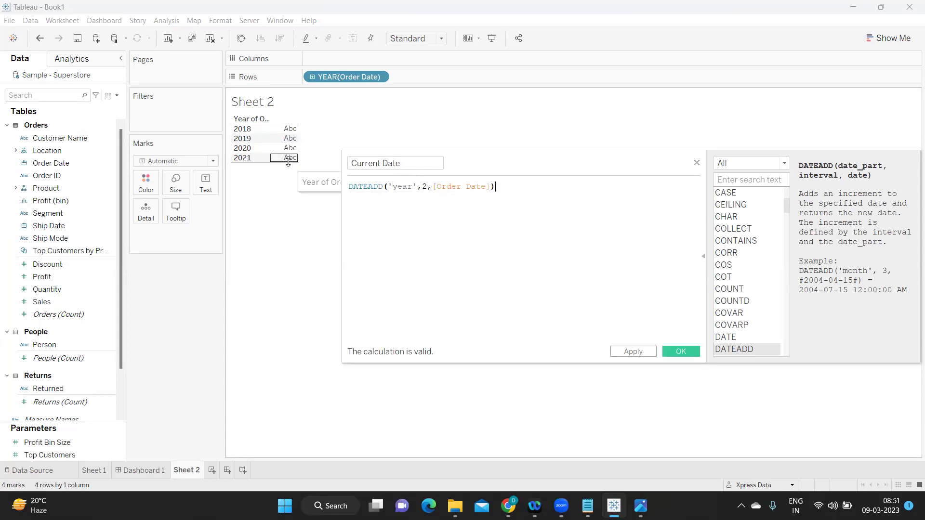
pyautogui.doubleClick(425, 187)
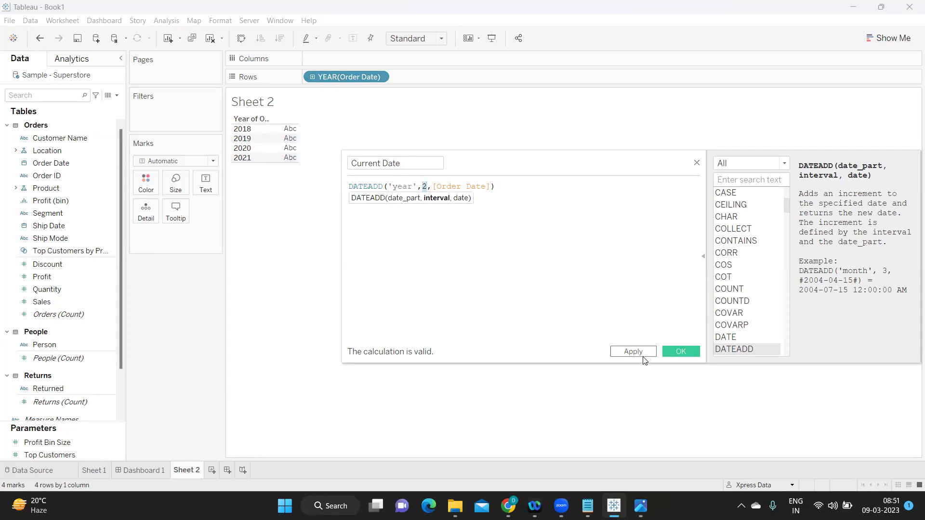
pyautogui.click(639, 351)
pyautogui.click(667, 351)
# Replace Order Date in the rows with Current Date, shown at the discrete Month level
pyautogui.moveTo(58, 137); pyautogui.dragTo(435, 78)
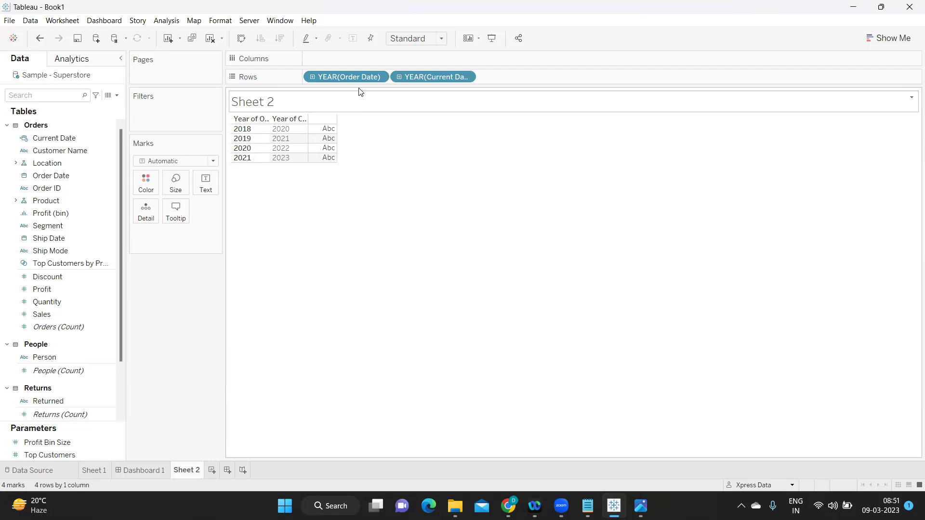
pyautogui.moveTo(362, 79); pyautogui.dragTo(342, 235)
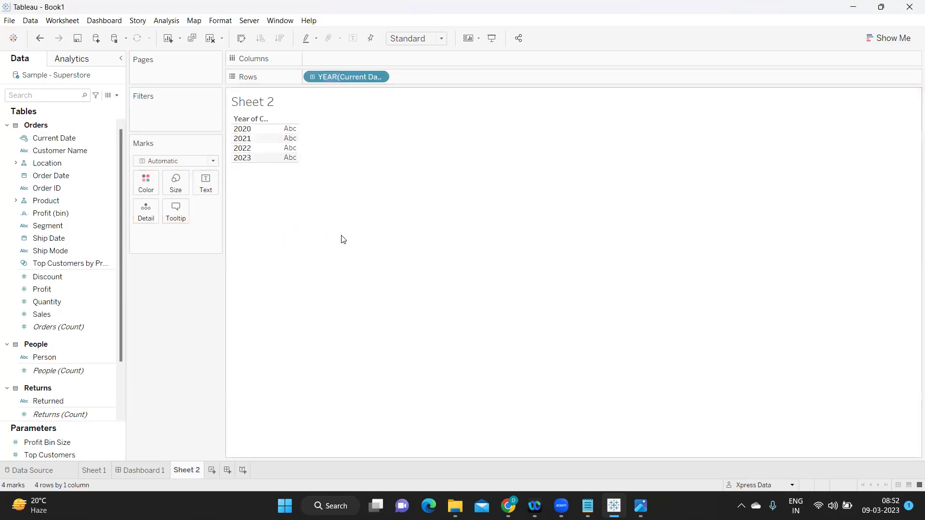
pyautogui.click(380, 78)
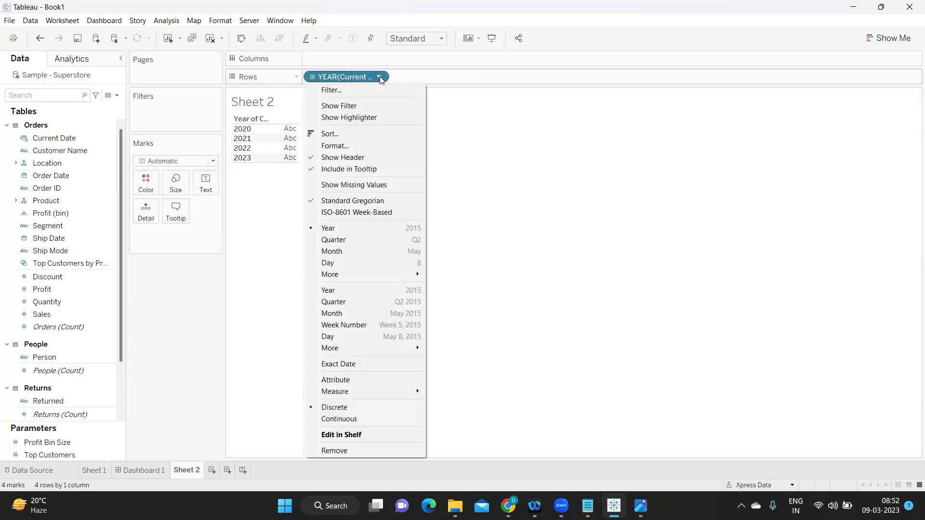
pyautogui.click(354, 254)
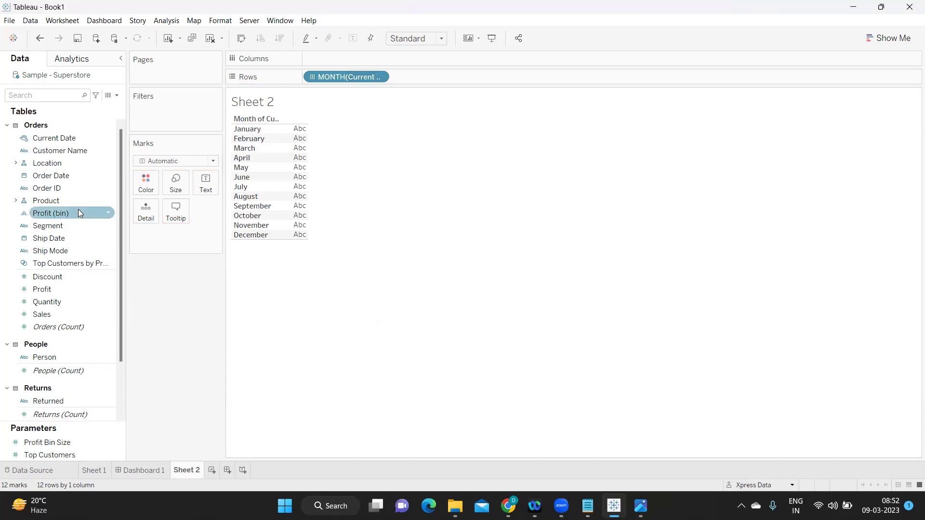
# Add the year of Current Date to the rows ahead of its month
pyautogui.moveTo(73, 176); pyautogui.dragTo(53, 226)
pyautogui.moveTo(54, 138); pyautogui.dragTo(303, 80)
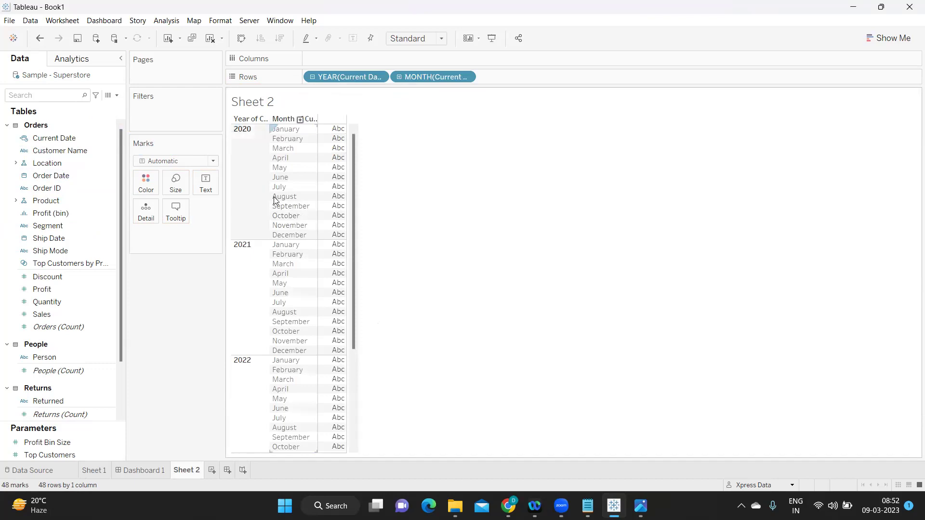
pyautogui.scroll(-3, 344, 320)
pyautogui.scroll(-2, 344, 321)
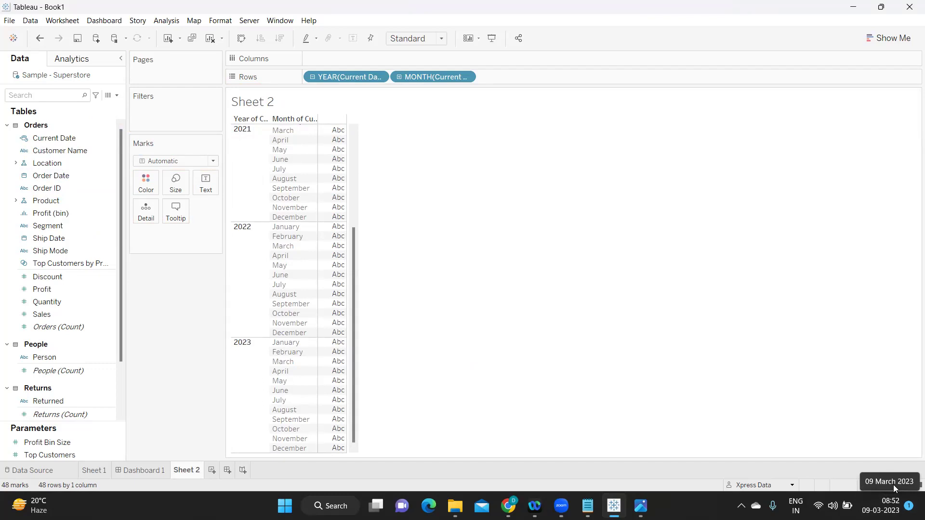
# Start a new calculated field named Rolling12
pyautogui.click(116, 96)
pyautogui.click(58, 106)
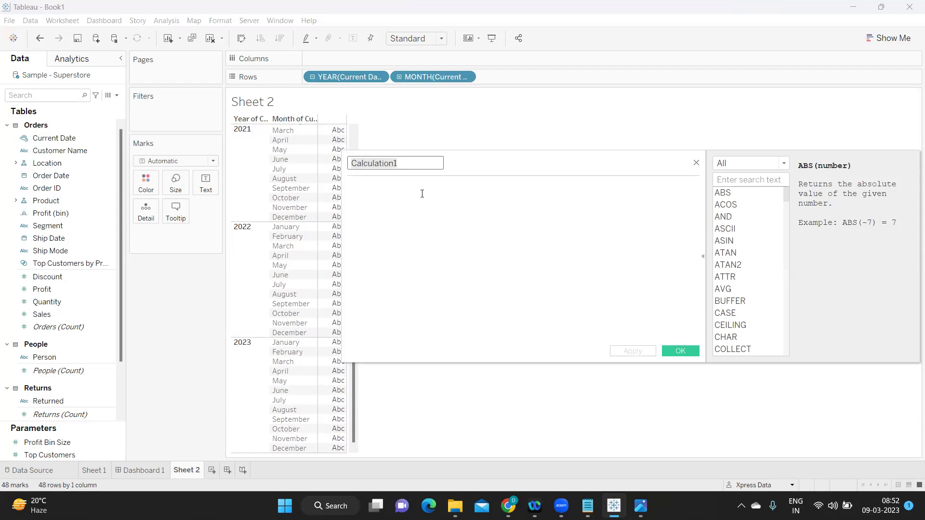
pyautogui.hotkey('ctrl', 'a')
pyautogui.write('Rolli')
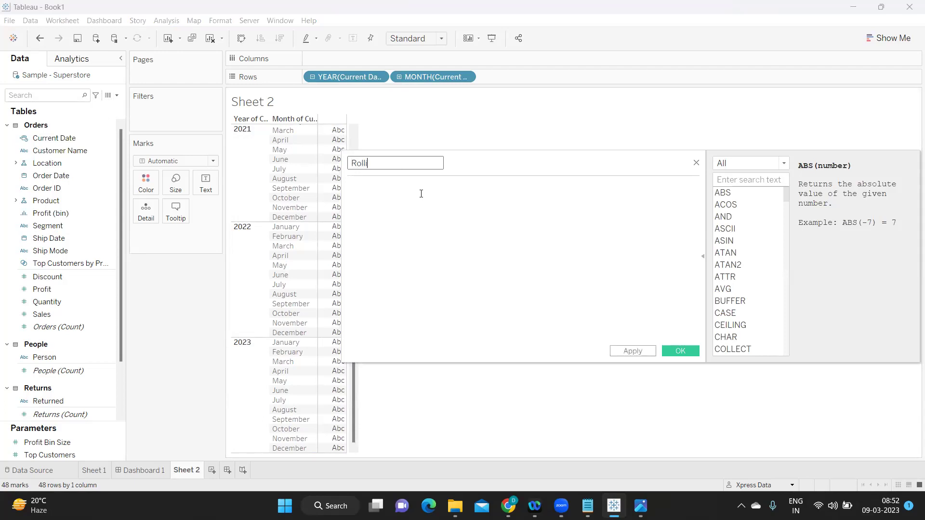
pyautogui.write('ng12')
pyautogui.click(420, 192)
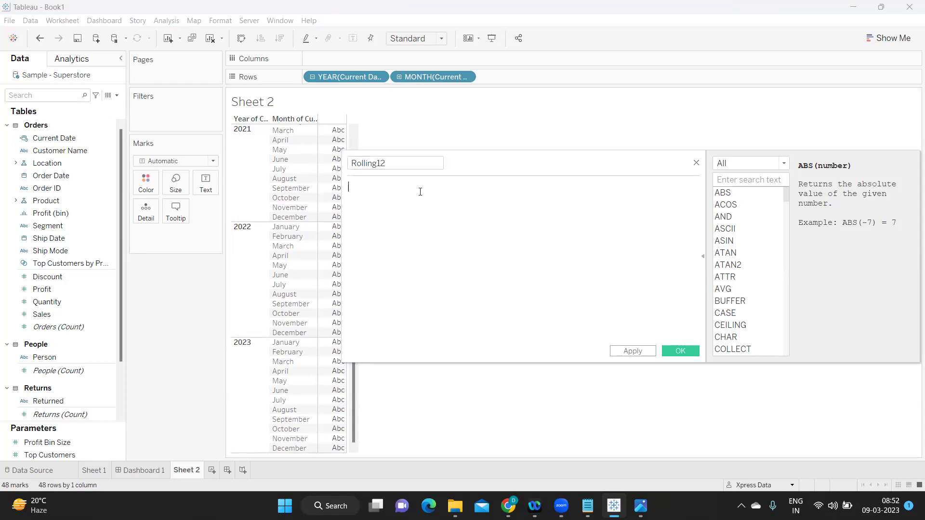
# Begin the Rolling12 formula with the DATEDIFF function, using 'month' as the date part
pyautogui.write('date')
pyautogui.press('Up')
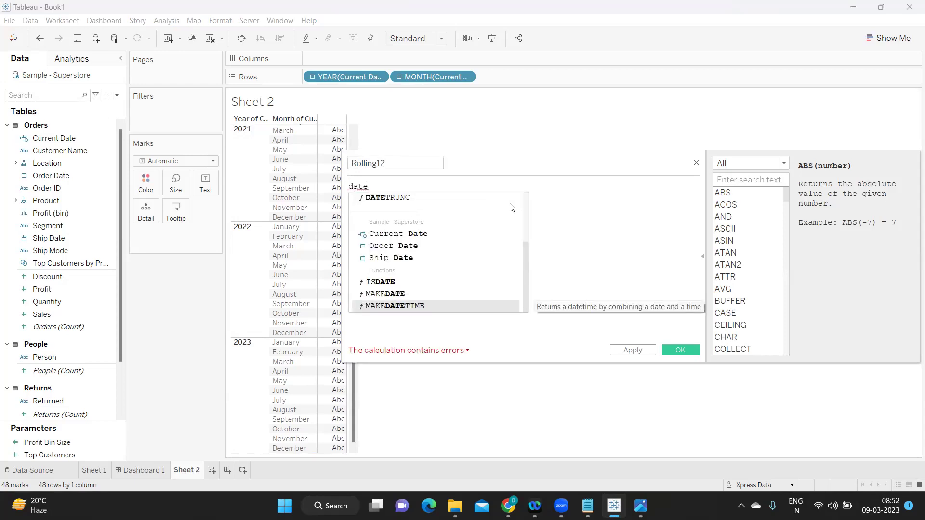
pyautogui.click(549, 198)
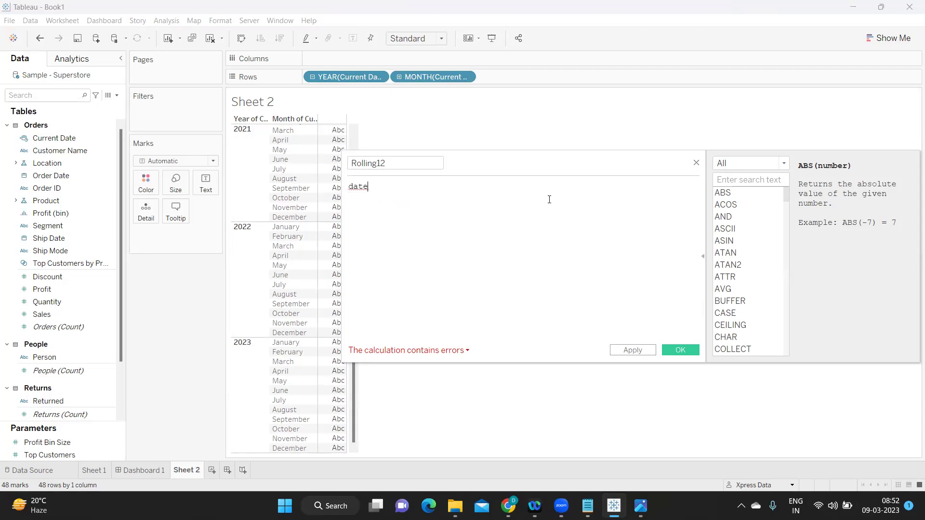
pyautogui.press('BackSpace')
pyautogui.press('Down')
pyautogui.press('Down')
pyautogui.press('Return')
pyautogui.write("'mo")
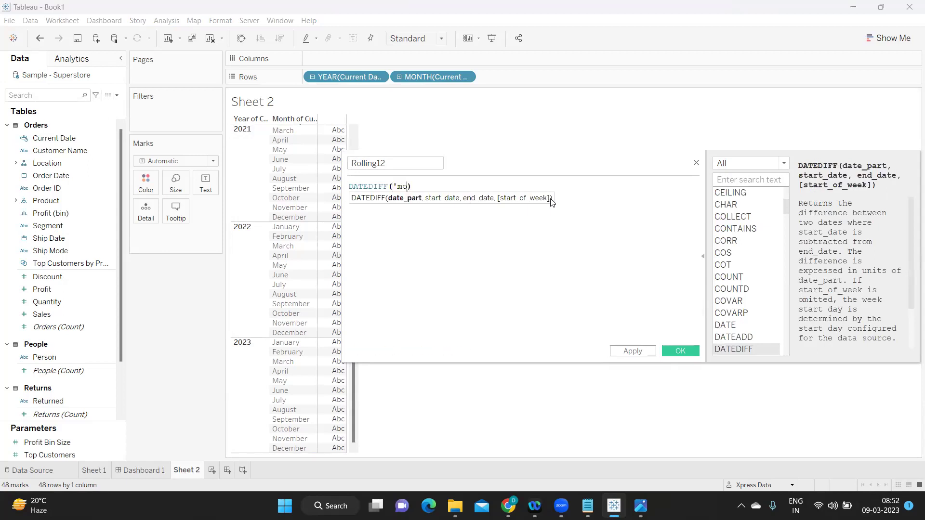
pyautogui.write("nth'")
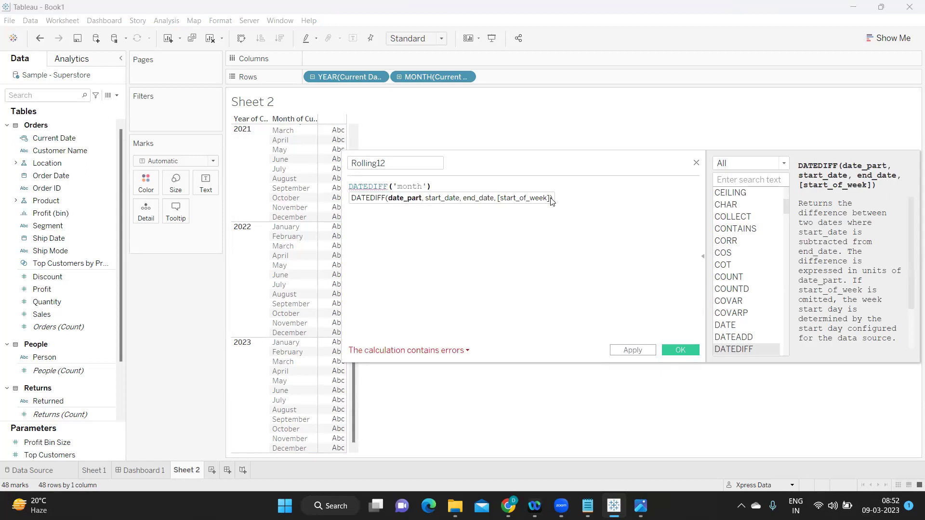
# Complete the formula as DATEDIFF('month',[Current Date],TODAY())
pyautogui.write(',[Current Date]')
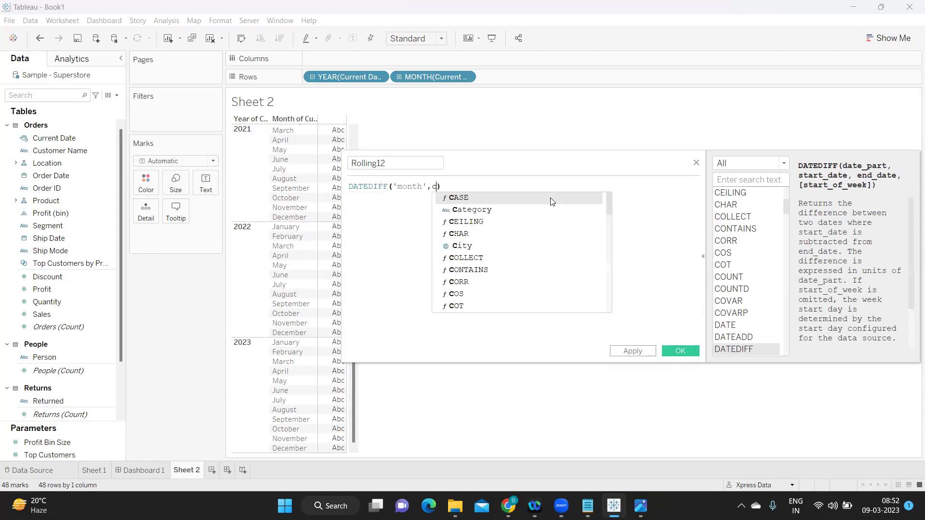
pyautogui.press('Return')
pyautogui.write(',')
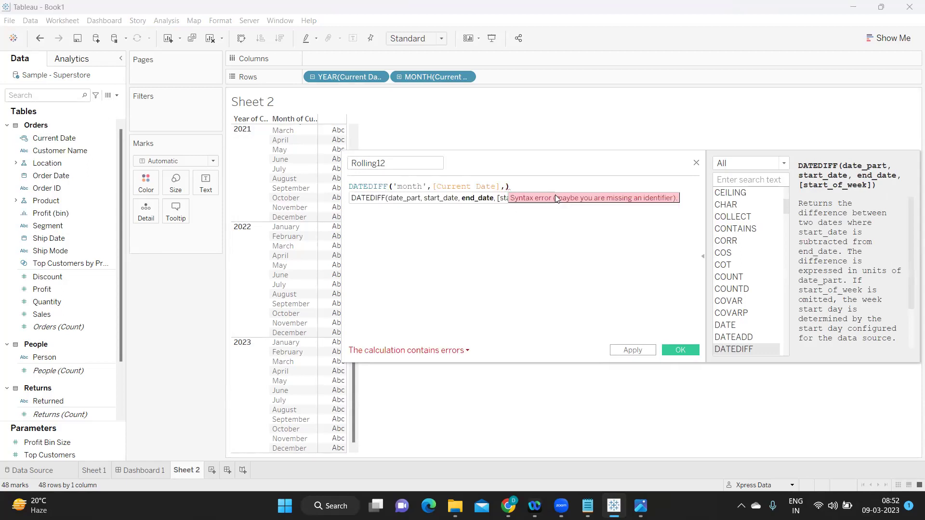
pyautogui.write('TODAY()')
pyautogui.press('Return')
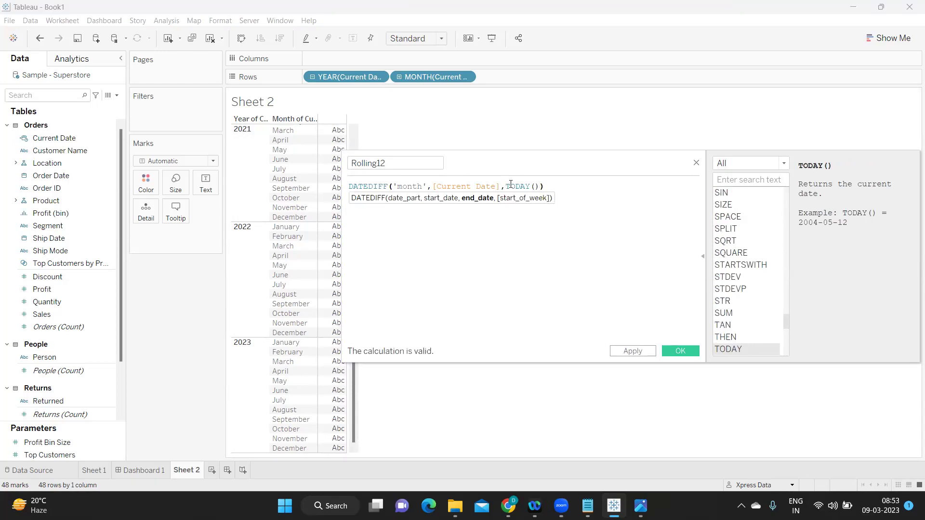
pyautogui.click(518, 218)
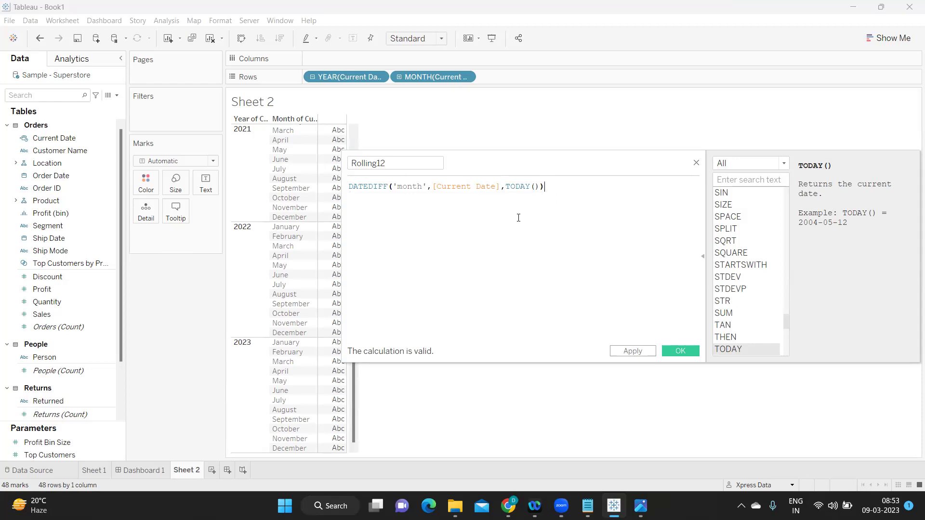
pyautogui.doubleClick(506, 188)
pyautogui.moveTo(434, 188); pyautogui.dragTo(500, 187)
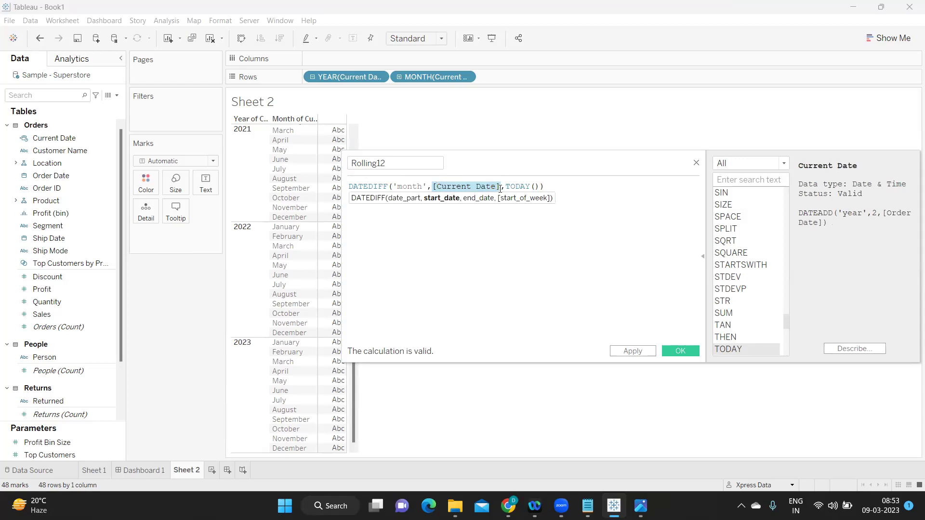
pyautogui.click(456, 232)
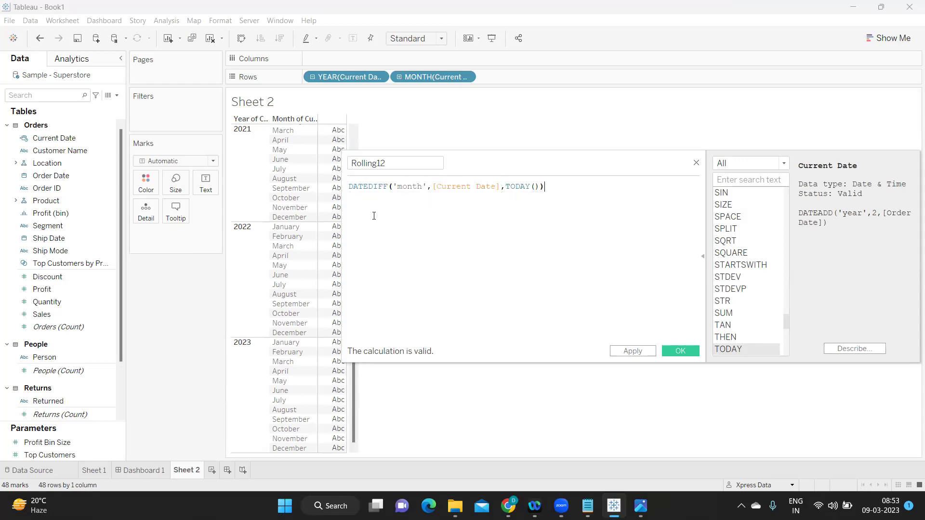
pyautogui.click(348, 187)
pyautogui.moveTo(348, 187); pyautogui.dragTo(497, 197)
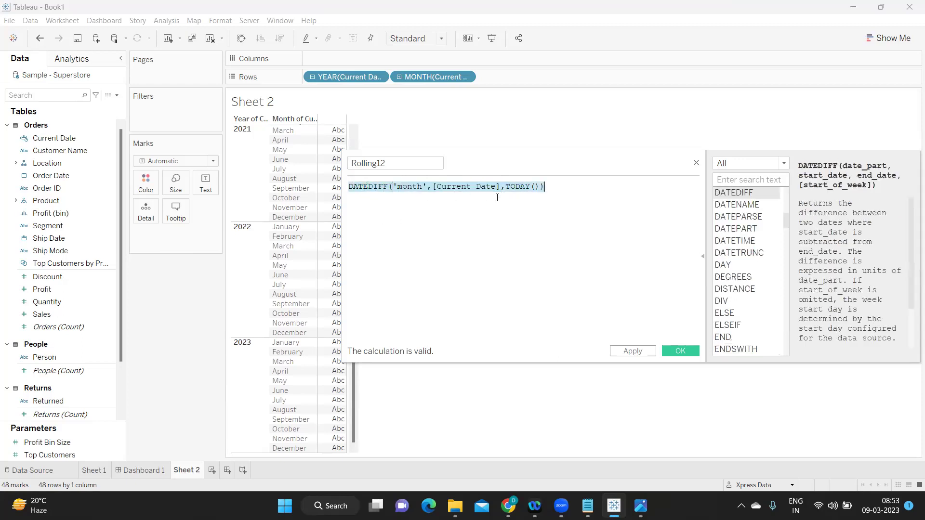
pyautogui.click(566, 195)
pyautogui.moveTo(534, 505)
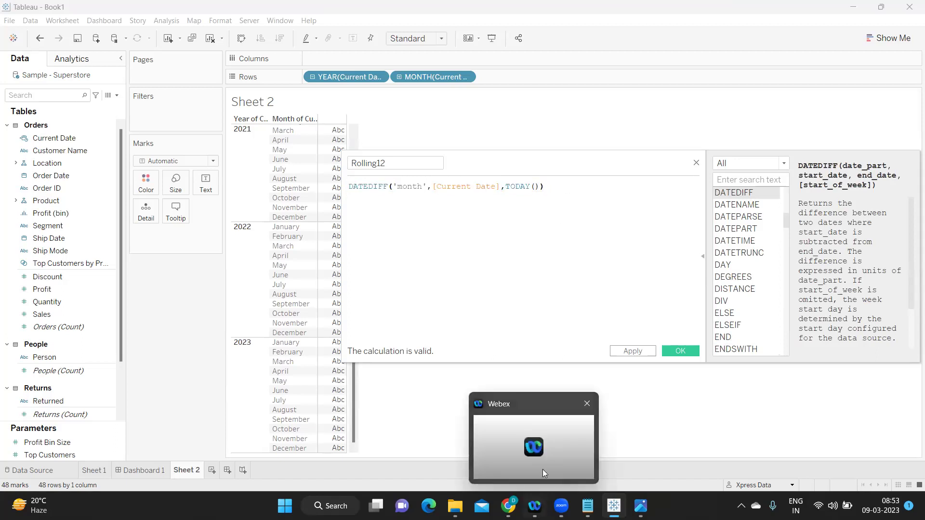
# Rename the calculated field Rolling12-Diff and apply it
pyautogui.click(405, 164)
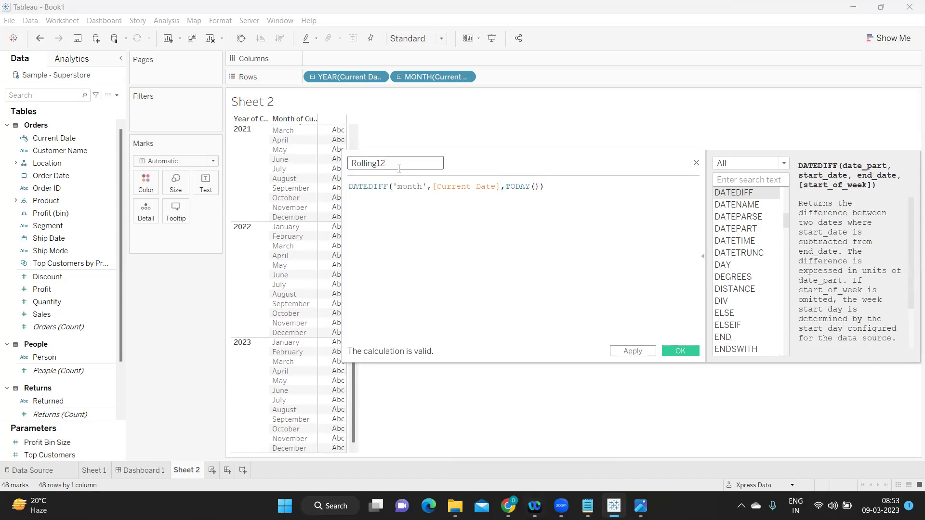
pyautogui.write('-Diff')
pyautogui.click(634, 355)
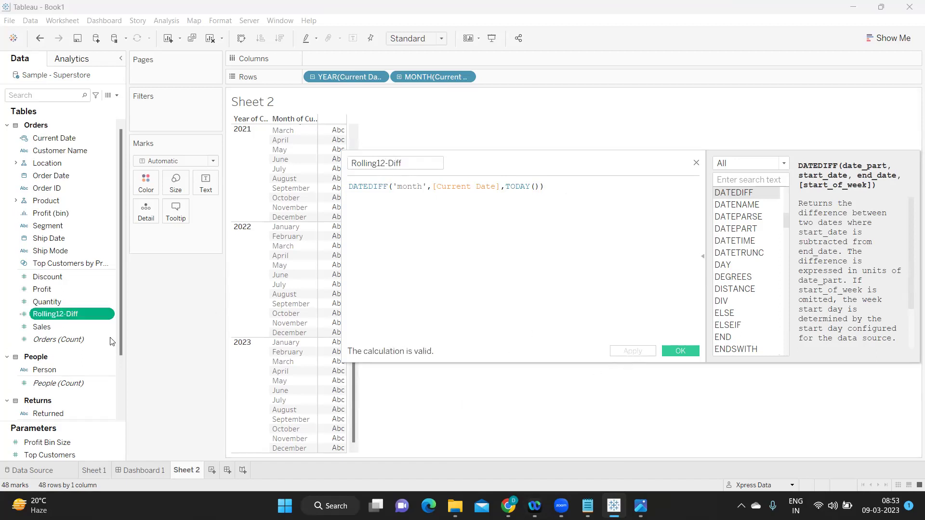
# Convert the Rolling12-Diff field to a dimension and add it to Rows after the month of Current Date
pyautogui.rightClick(109, 314)
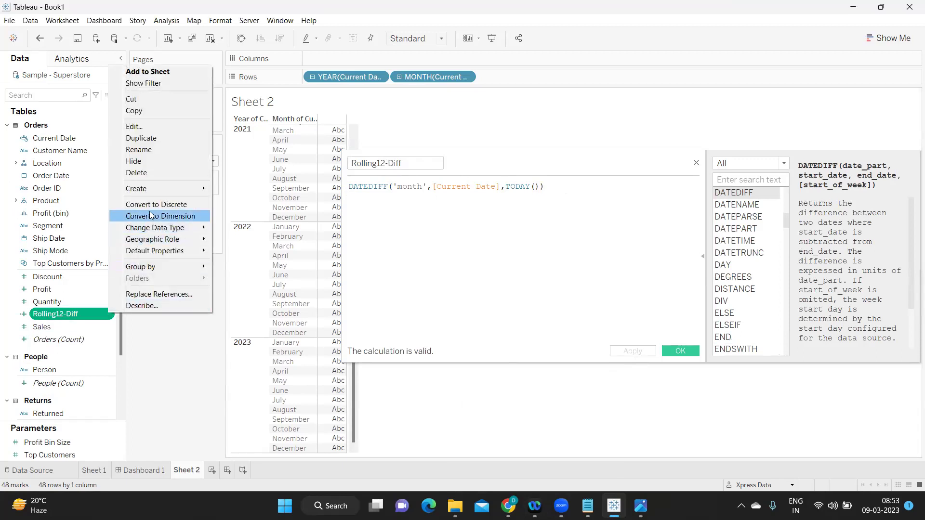
pyautogui.click(160, 216)
pyautogui.moveTo(65, 226); pyautogui.dragTo(512, 78)
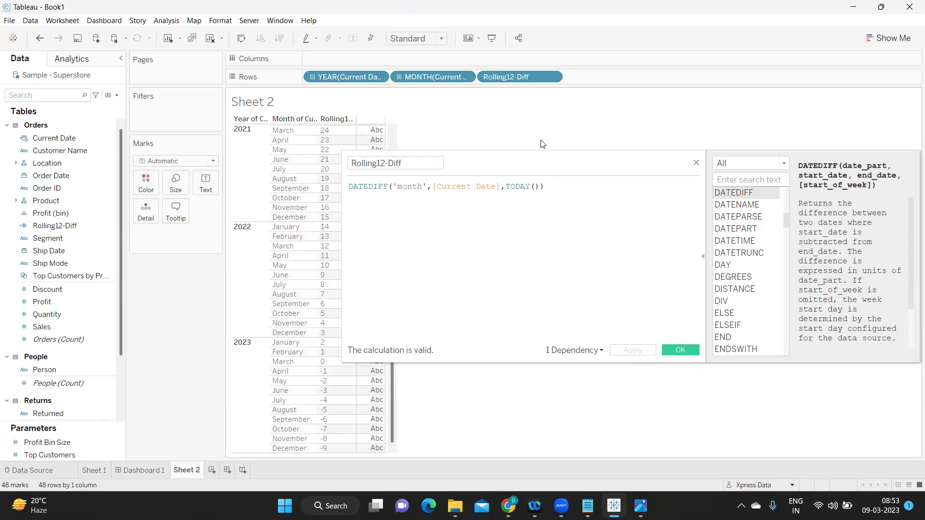
# Collapse the function reference, move the calculation editor clear of the table, and highlight the months April 2022 through March 2023
pyautogui.click(702, 256)
pyautogui.moveTo(588, 151); pyautogui.dragTo(794, 88)
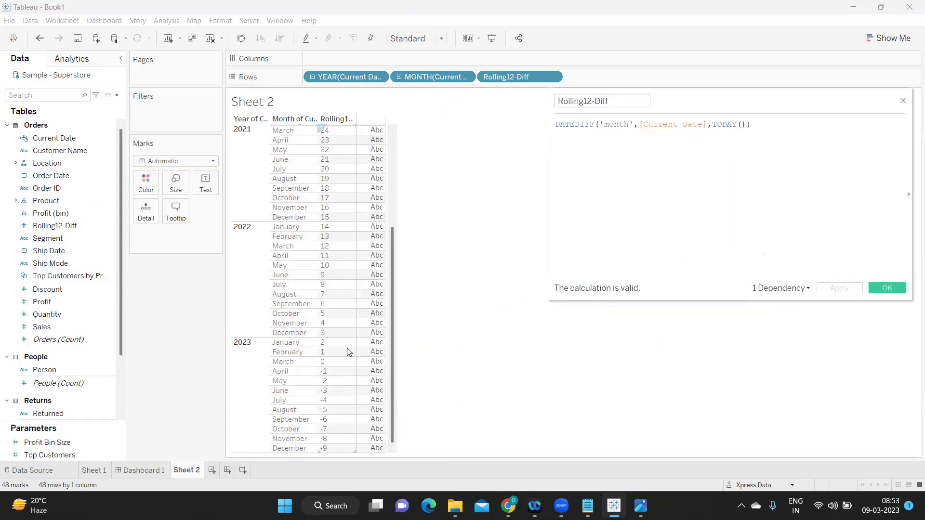
pyautogui.moveTo(366, 371)
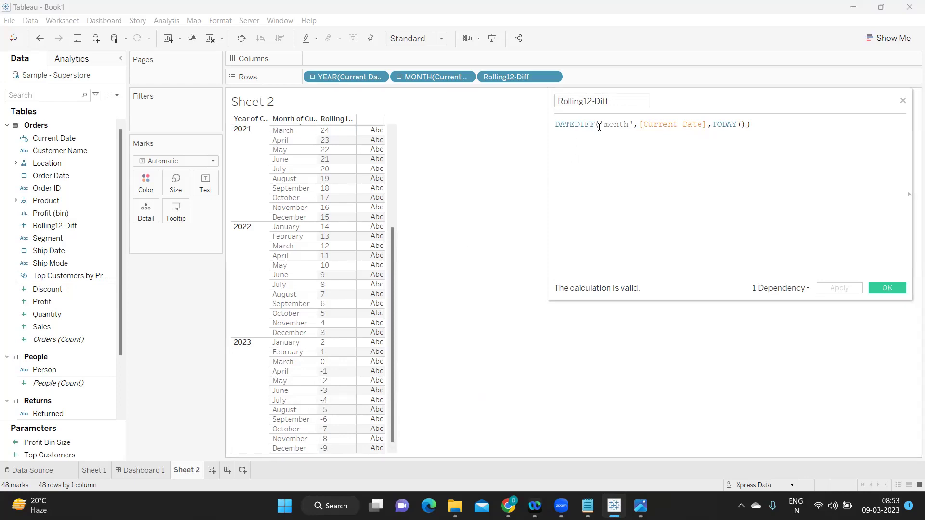
pyautogui.moveTo(596, 126); pyautogui.dragTo(565, 125)
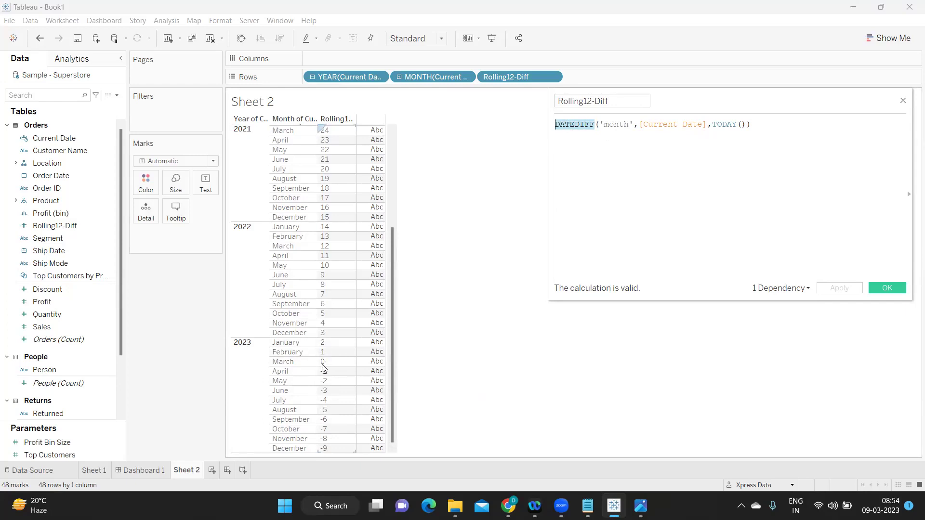
pyautogui.click(279, 362)
pyautogui.moveTo(279, 362); pyautogui.dragTo(290, 256)
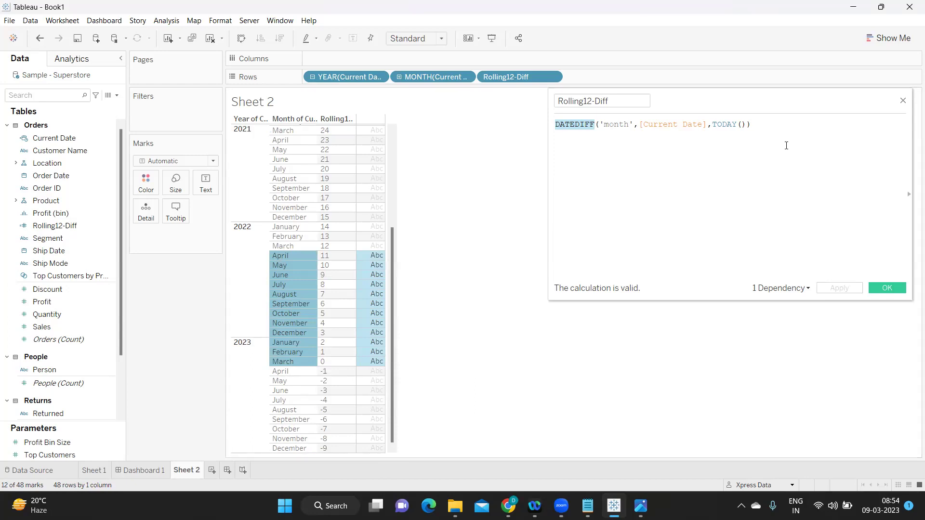
pyautogui.click(770, 124)
pyautogui.write('<')
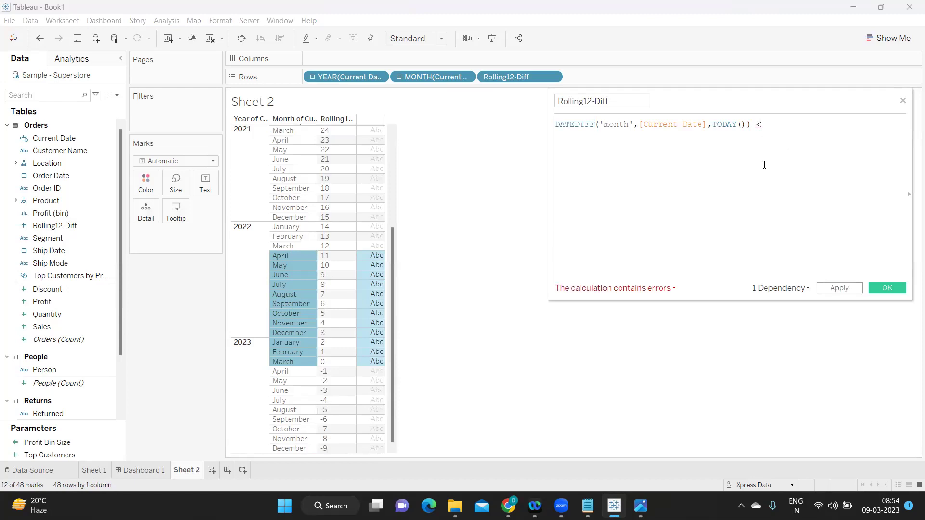
pyautogui.write(' 12')
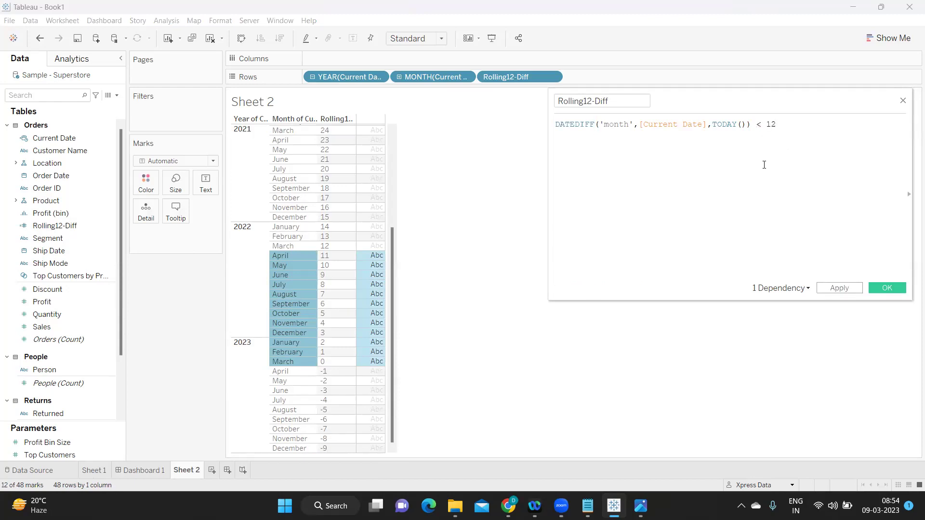
pyautogui.moveTo(787, 124); pyautogui.dragTo(545, 124)
pyautogui.click(635, 155)
pyautogui.moveTo(776, 124); pyautogui.dragTo(751, 124)
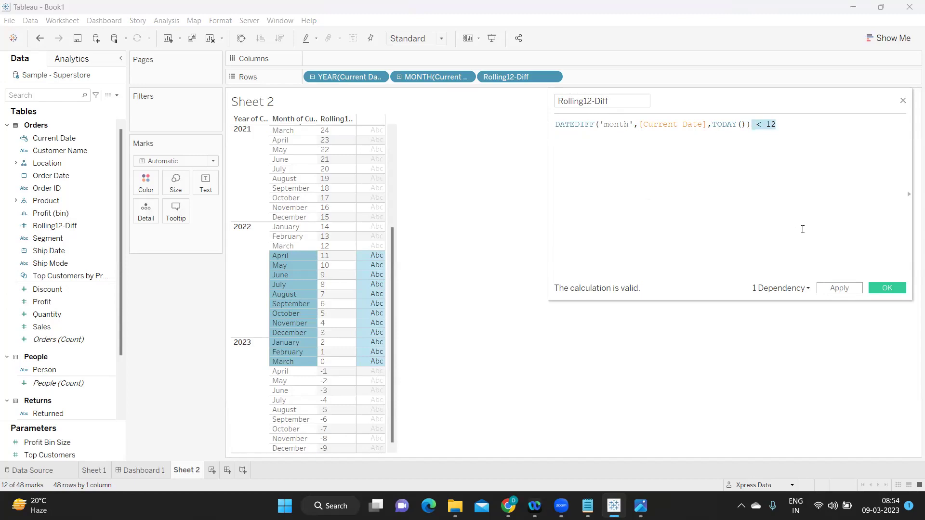
pyautogui.press('BackSpace')
# Copy the whole Rolling12-Diff formula and close its calculation editor with OK
pyautogui.hotkey('ctrl', 'a')
pyautogui.hotkey('ctrl', 'c')
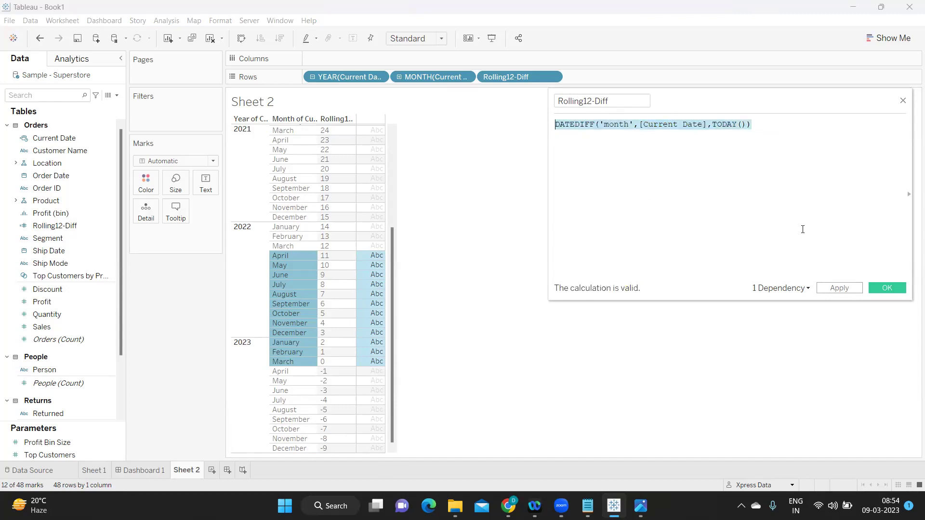
pyautogui.click(890, 291)
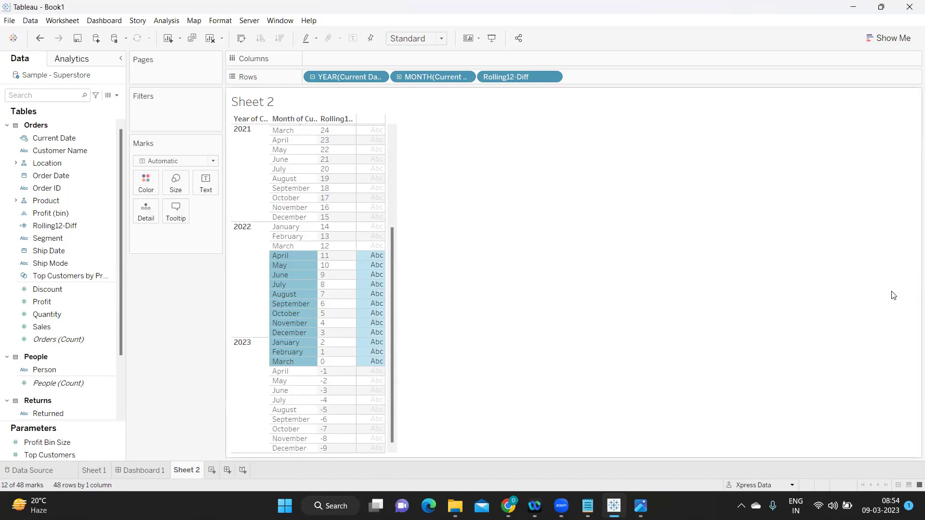
# Create a new calculated field with the formula DATEDIFF('month',[Current Date],TODAY()) < 12
pyautogui.click(117, 98)
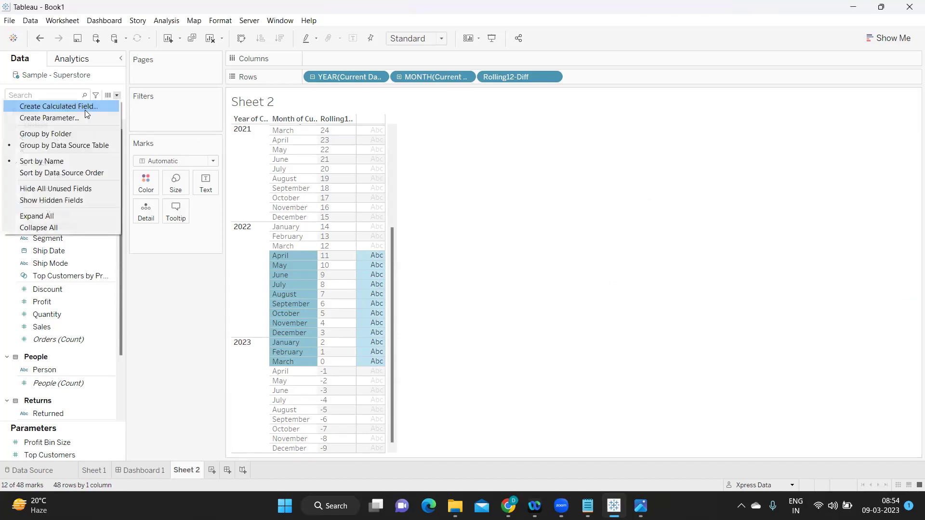
pyautogui.click(80, 108)
pyautogui.hotkey('ctrl', 'v')
pyautogui.write('< 12')
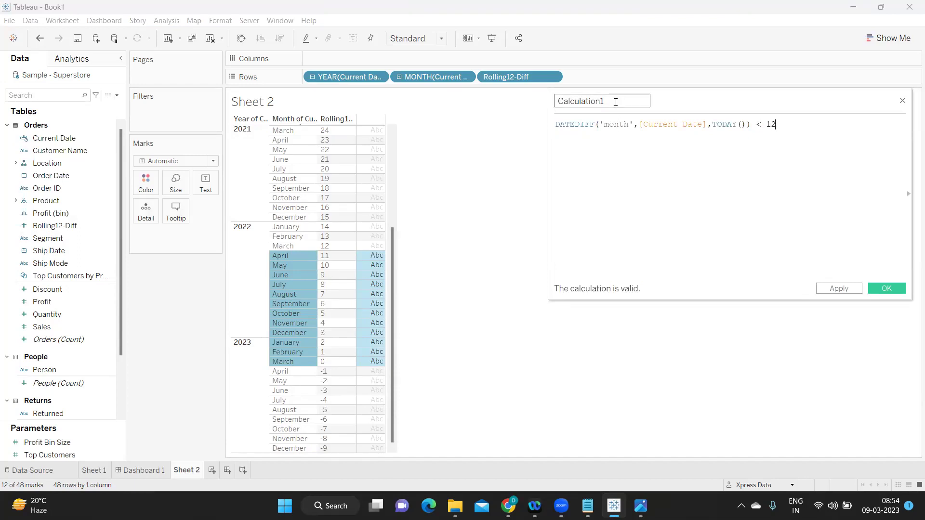
# Name the new calculated field 12Months, apply it, and add it to Rows after Rolling12-Diff
pyautogui.moveTo(615, 101); pyautogui.dragTo(554, 102)
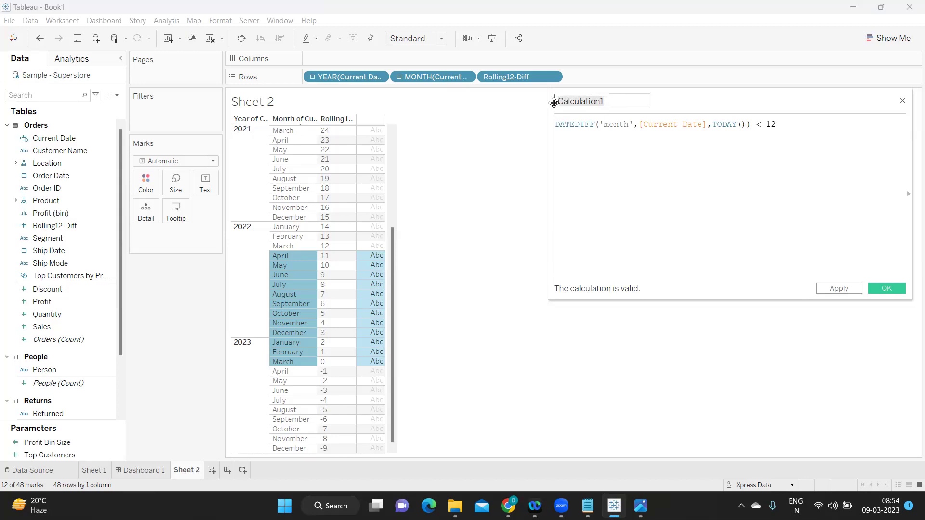
pyautogui.write('12m')
pyautogui.press('BackSpace')
pyautogui.write('Mon')
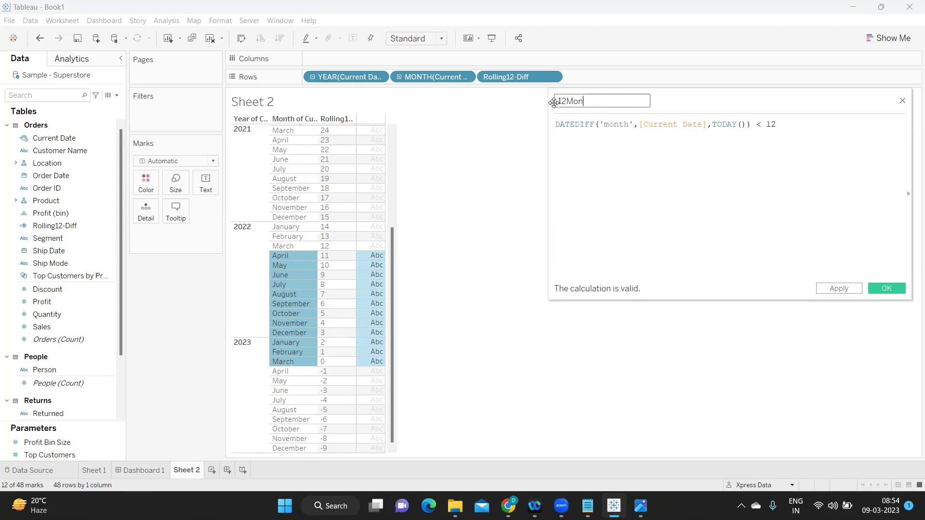
pyautogui.write('ths')
pyautogui.click(839, 289)
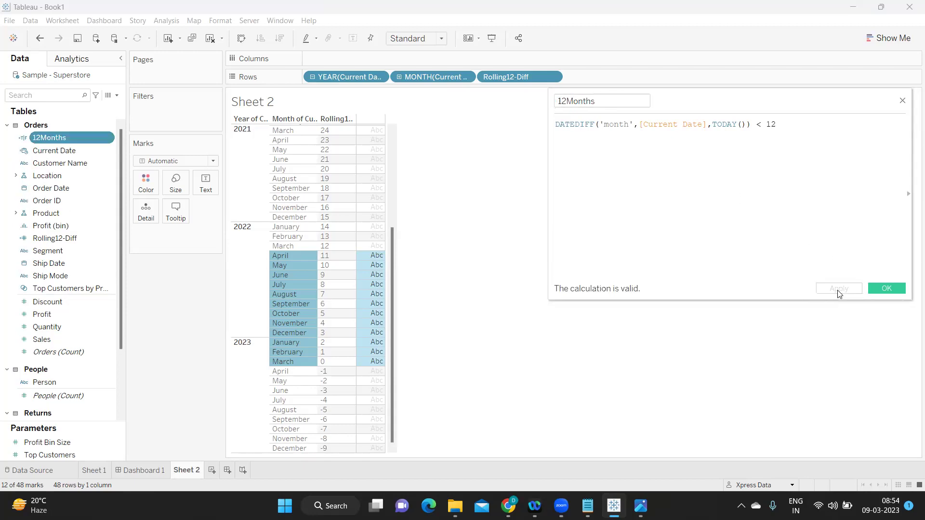
pyautogui.moveTo(67, 138); pyautogui.dragTo(593, 84)
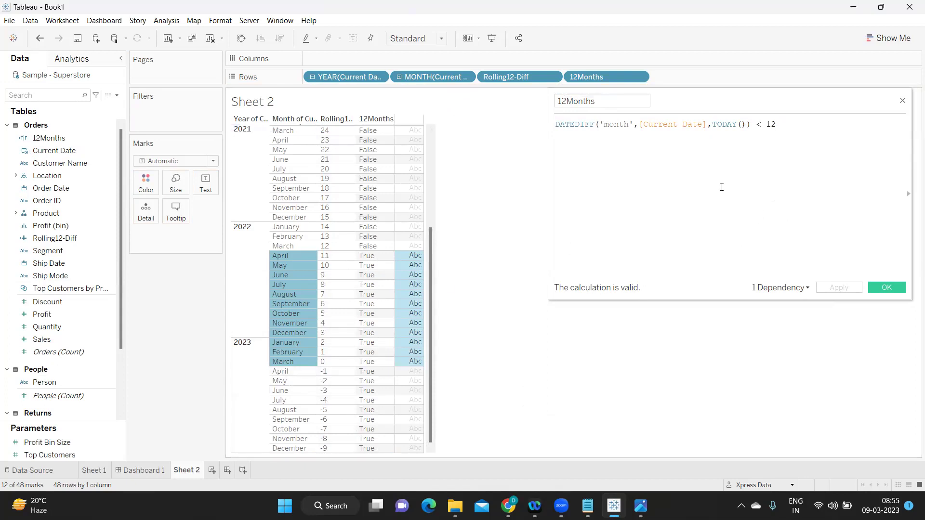
# Duplicate the DATEDIFF condition in the 12Months formula, joining the two copies with 'and' on a separate line
pyautogui.moveTo(781, 125); pyautogui.dragTo(755, 125)
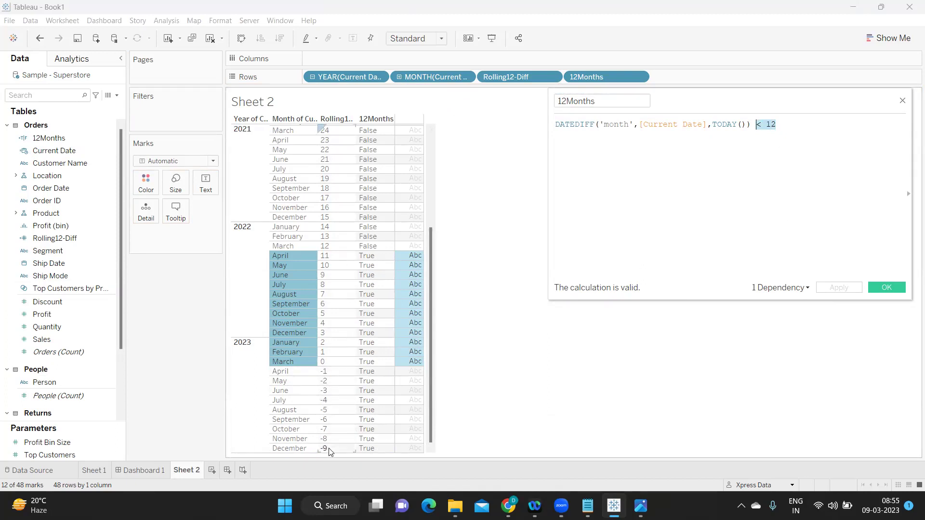
pyautogui.click(799, 125)
pyautogui.moveTo(798, 125); pyautogui.dragTo(530, 121)
pyautogui.hotkey('ctrl', 'c')
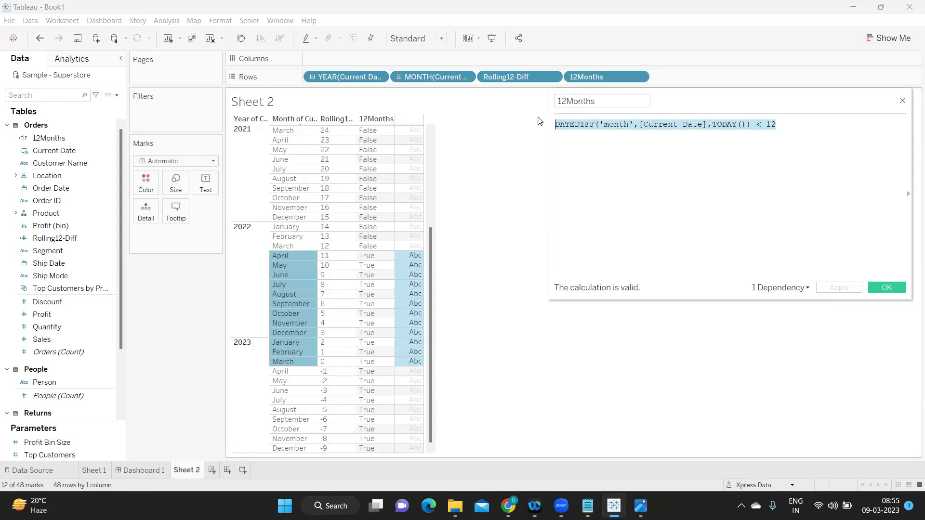
pyautogui.click(794, 124)
pyautogui.press('Return')
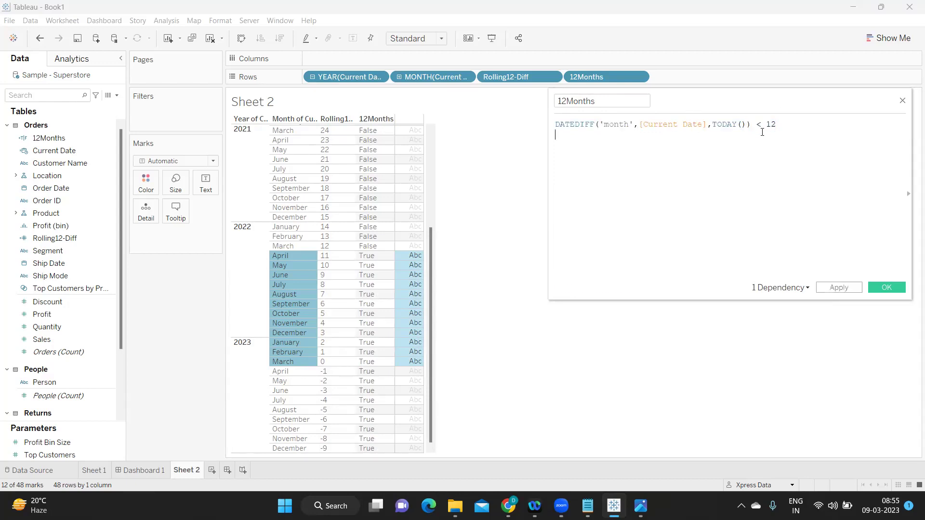
pyautogui.write('and')
pyautogui.press('Return')
pyautogui.hotkey('ctrl', 'v')
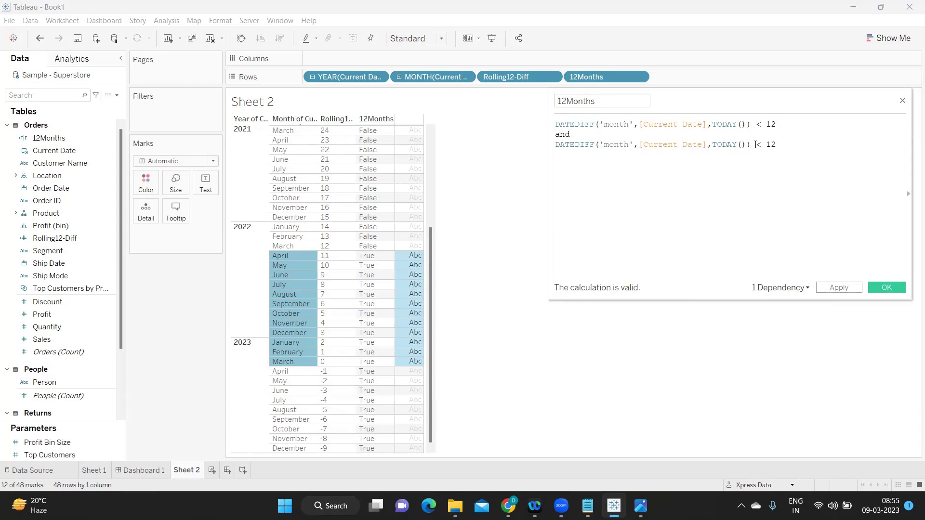
# Change the second DATEDIFF condition of 12Months to > 0 and apply the formula
pyautogui.moveTo(758, 144); pyautogui.dragTo(761, 146)
pyautogui.write('>')
pyautogui.click(835, 289)
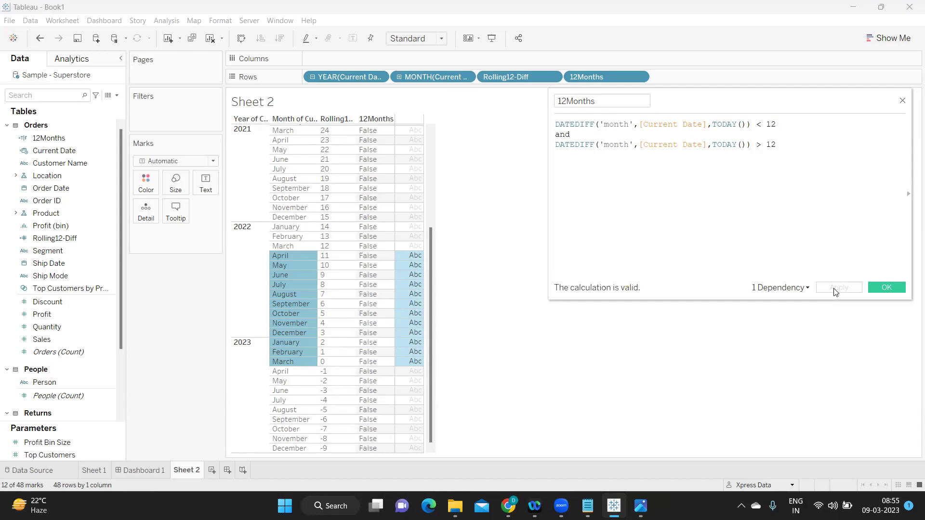
pyautogui.moveTo(782, 146); pyautogui.dragTo(765, 147)
pyautogui.write('0')
pyautogui.click(842, 288)
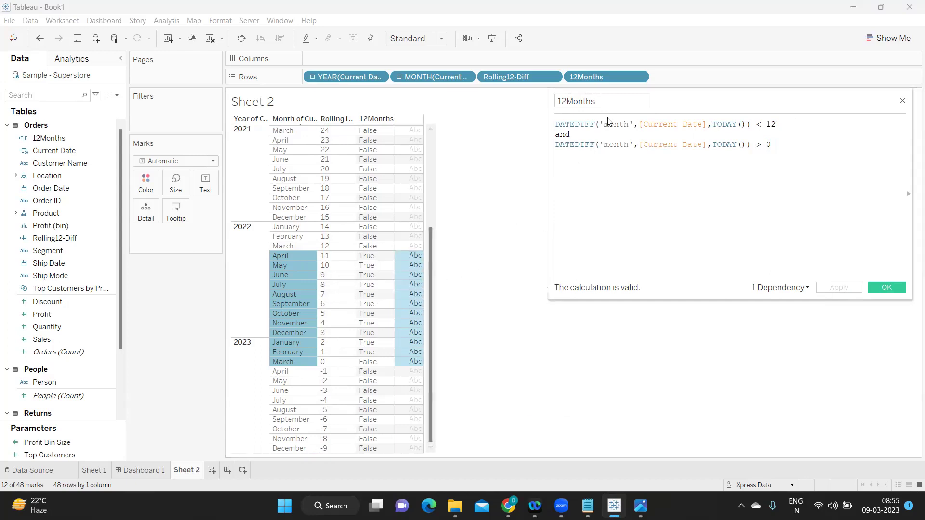
# Insert 'IF (' on its own line above the two DATEDIFF conditions in the 12Months formula
pyautogui.click(557, 125)
pyautogui.press('Return')
pyautogui.press('Return')
pyautogui.press('Return')
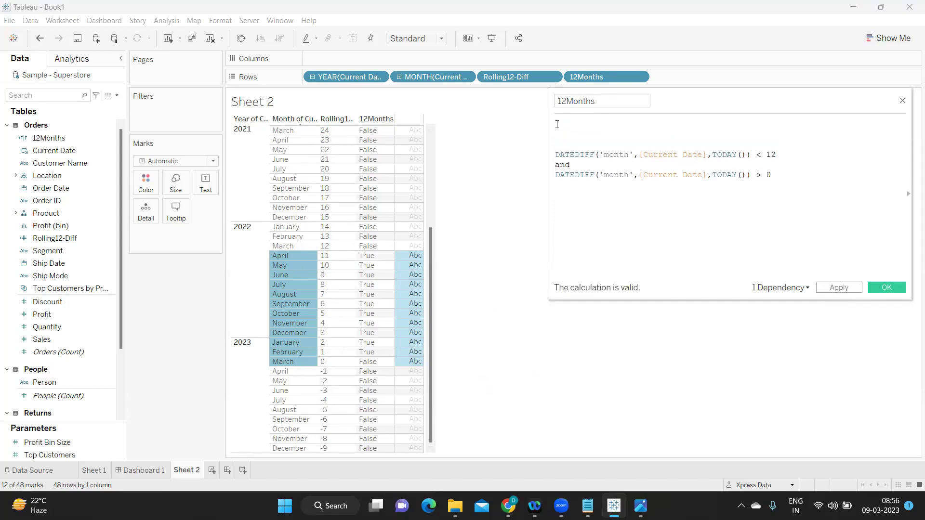
pyautogui.click(556, 124)
pyautogui.write('fi')
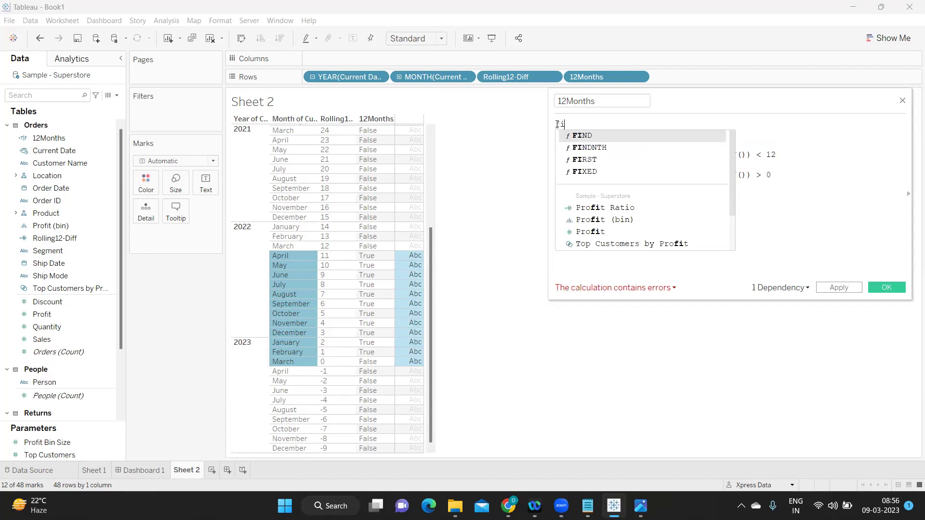
pyautogui.press('BackSpace')
pyautogui.press('BackSpace')
pyautogui.write('IF')
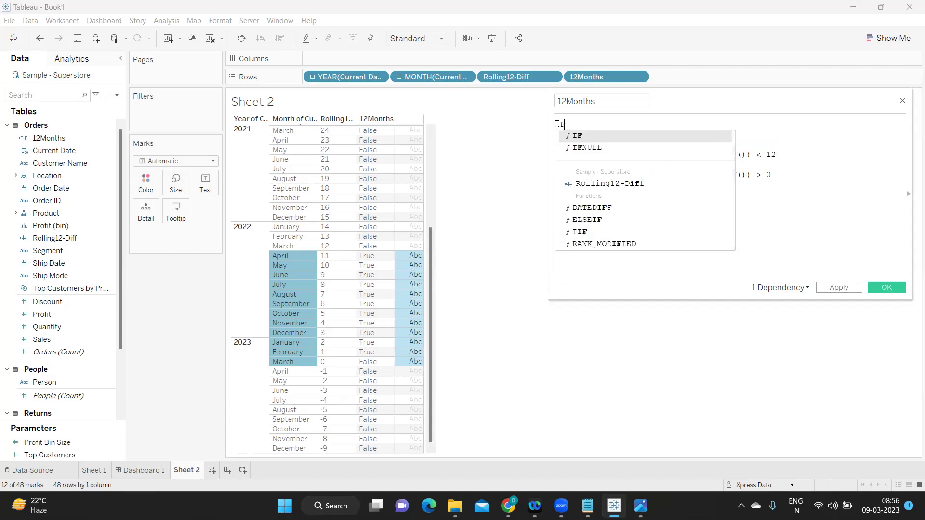
pyautogui.click(597, 135)
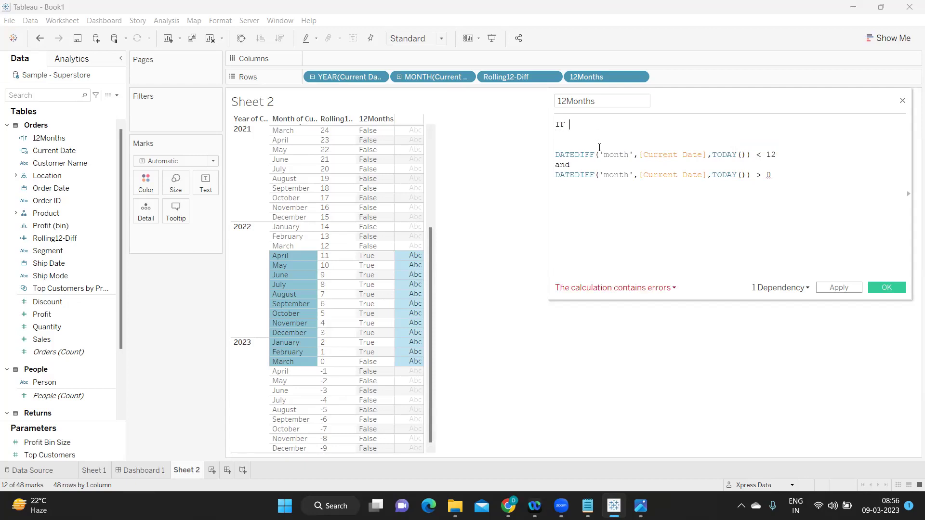
pyautogui.write('(')
# Remove the blank lines between 'IF (' and the first DATEDIFF condition
pyautogui.moveTo(782, 155); pyautogui.dragTo(624, 148)
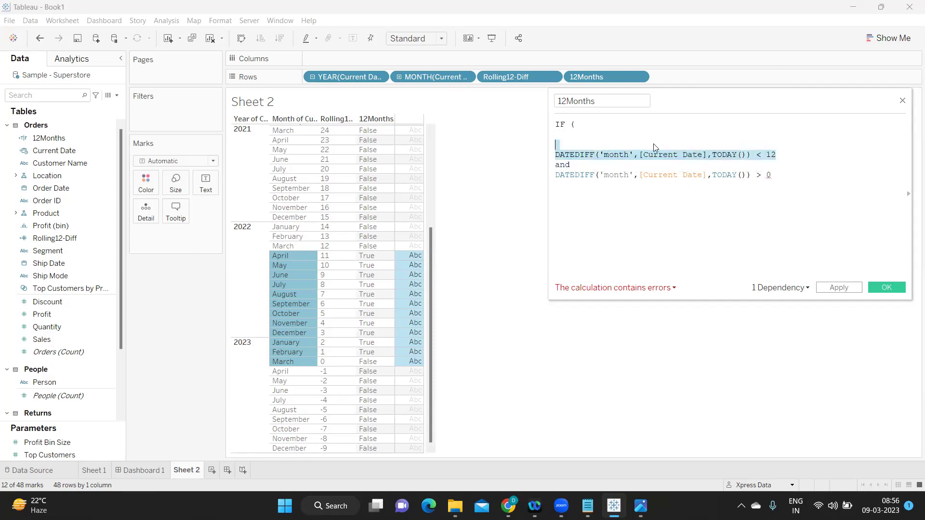
pyautogui.click(615, 122)
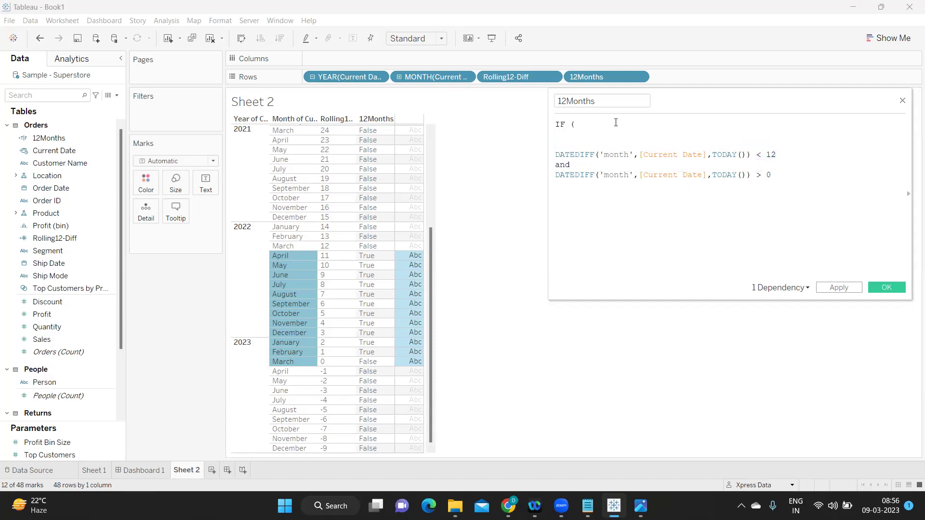
pyautogui.press('Delete')
pyautogui.press('Delete')
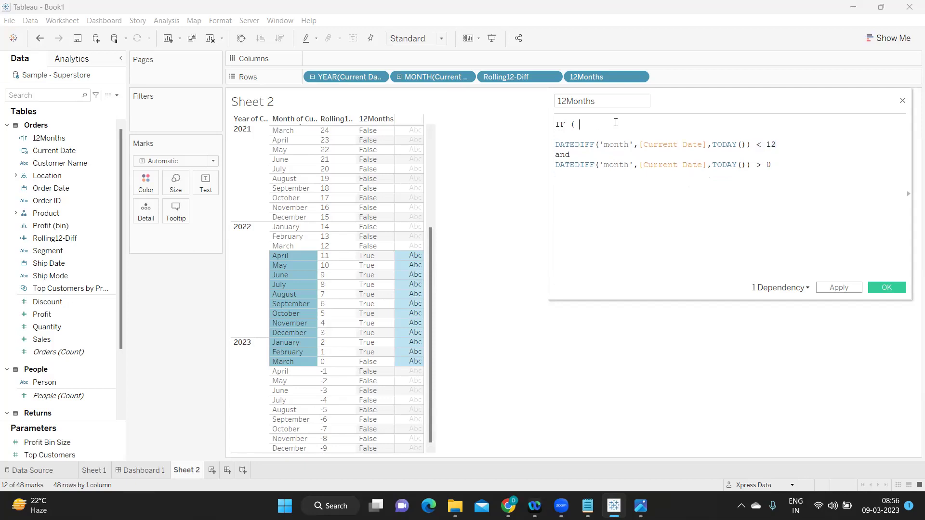
# Close the IF condition with a parenthesis on a new line below the second DATEDIFF condition
pyautogui.click(805, 157)
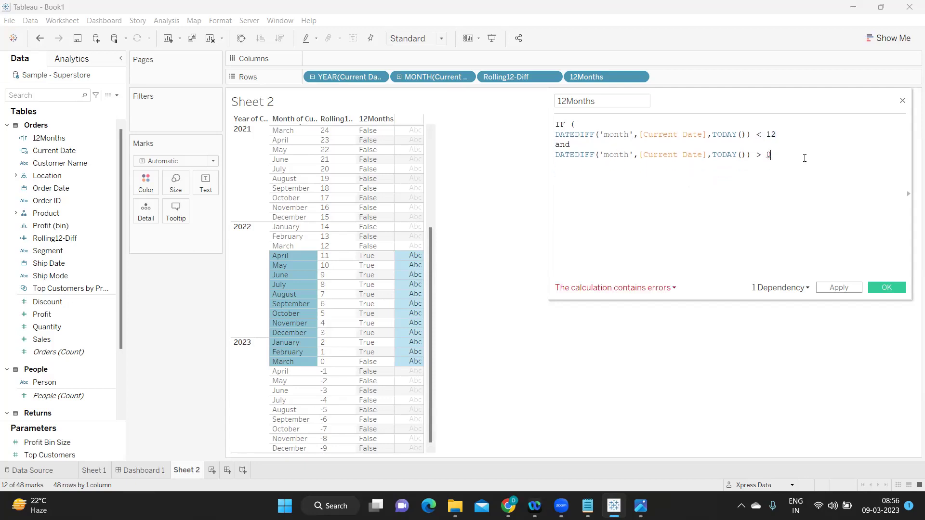
pyautogui.press('Return')
pyautogui.write(')')
pyautogui.moveTo(571, 124); pyautogui.dragTo(580, 166)
pyautogui.click(580, 166)
# Complete the 12Months formula with THEN [Sales] ELSE 0 END and apply it
pyautogui.write('TH')
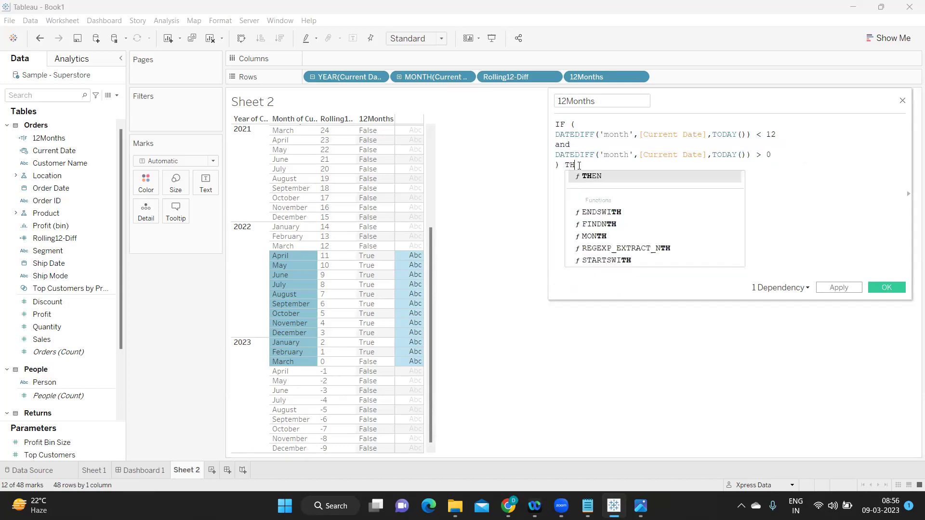
pyautogui.write('EN')
pyautogui.write(' [S')
pyautogui.press('Return')
pyautogui.write('ELSE 0 END')
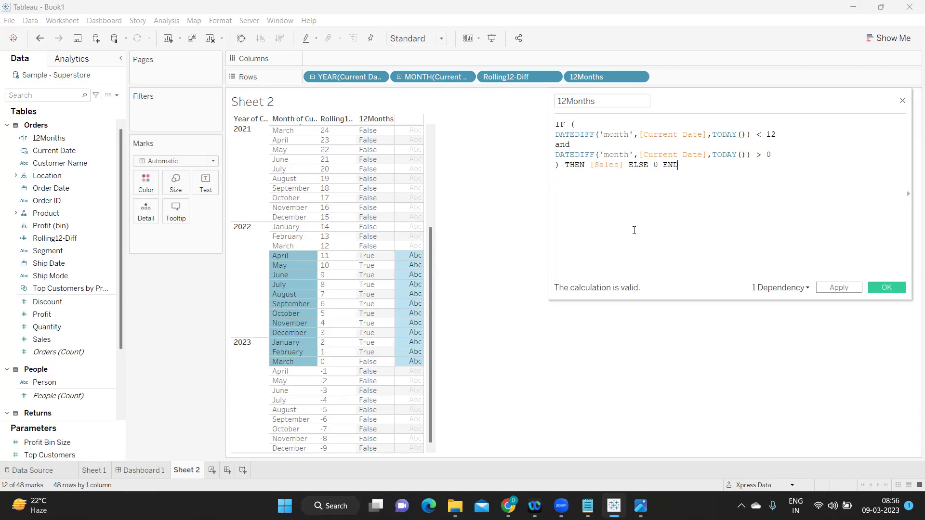
pyautogui.click(833, 288)
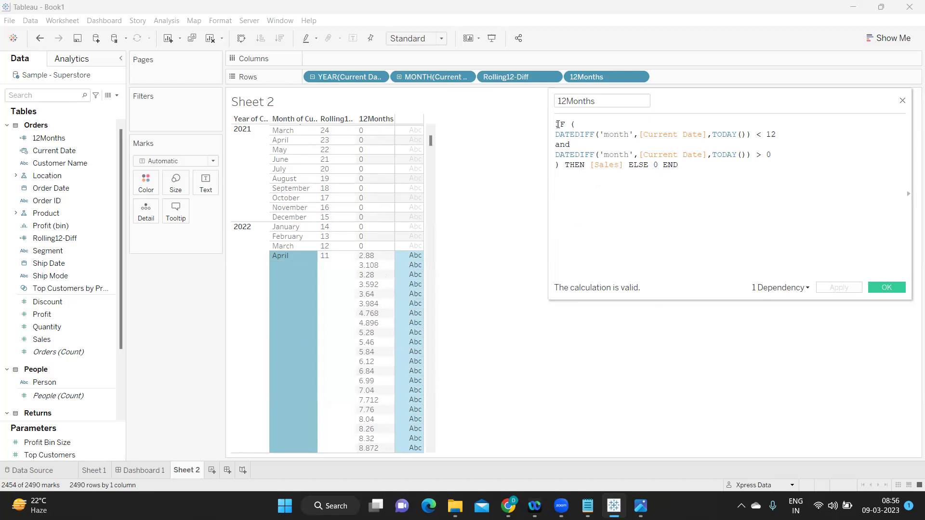
# Wrap the whole IF expression of the 12Months formula in SUM( ) and apply the calculation
pyautogui.press('Return')
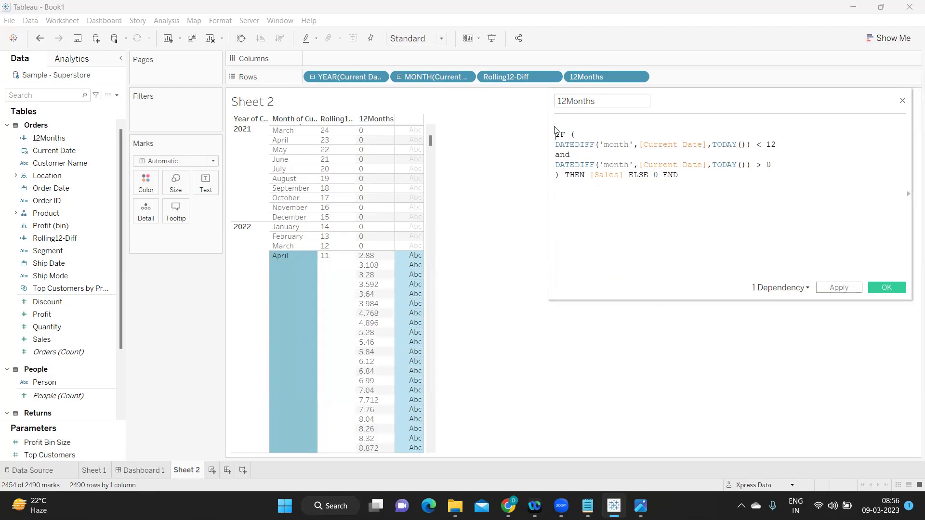
pyautogui.write('SUM')
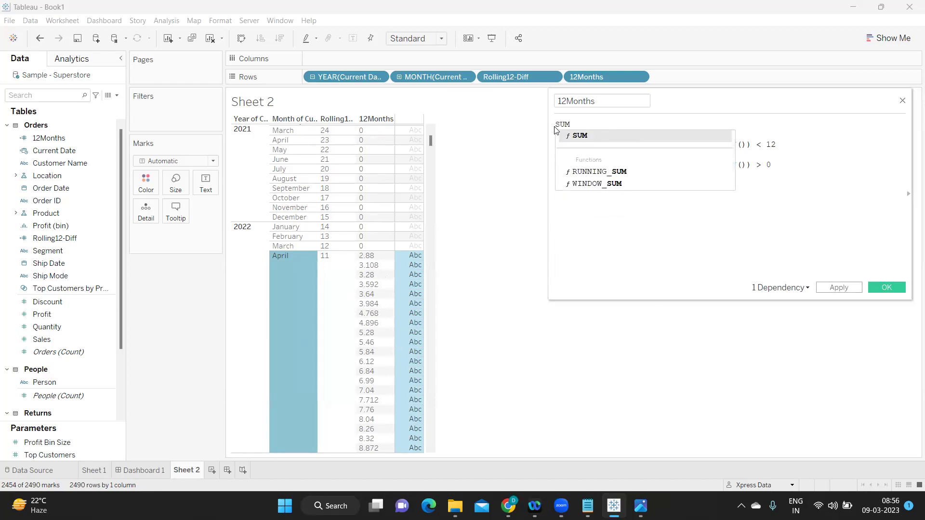
pyautogui.press('Escape')
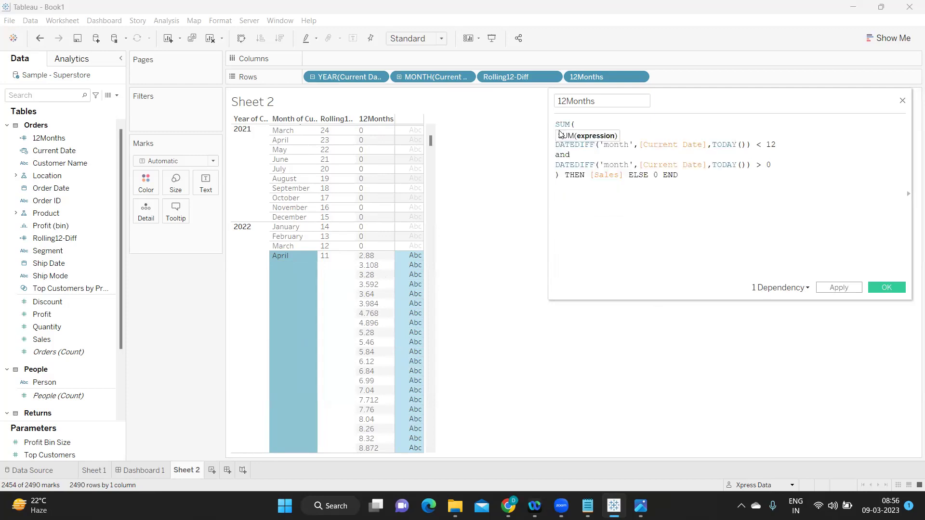
pyautogui.write('(')
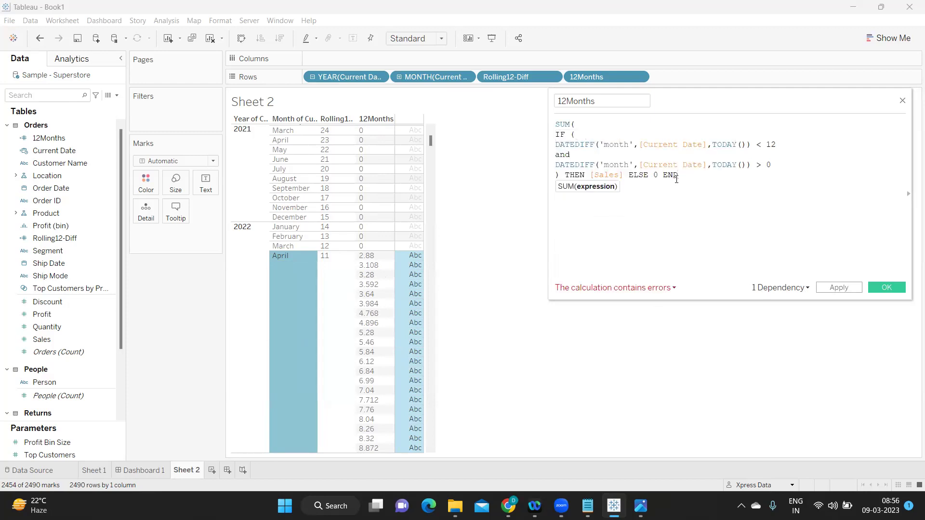
pyautogui.write(')')
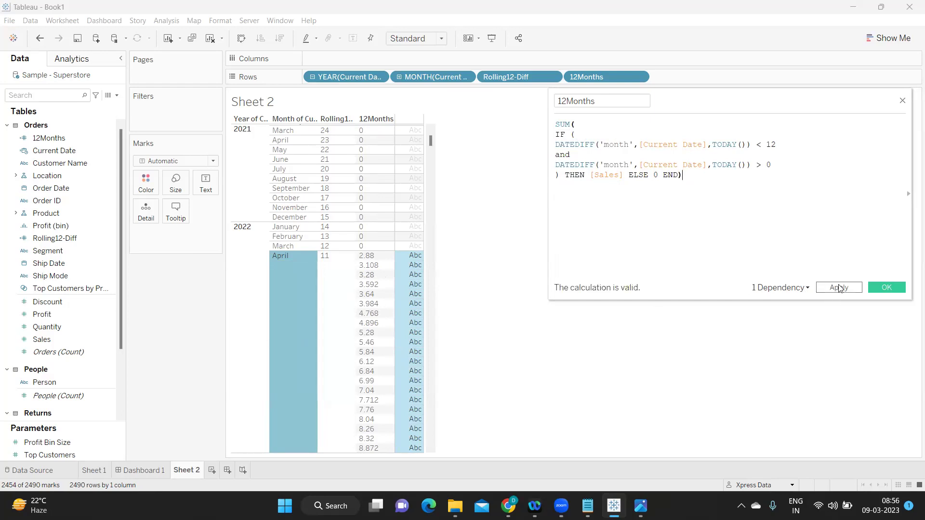
pyautogui.click(838, 287)
# Remove 12Months from Rows, place it from the field list as the view's text values, and widen the value column
pyautogui.moveTo(607, 73); pyautogui.dragTo(438, 191)
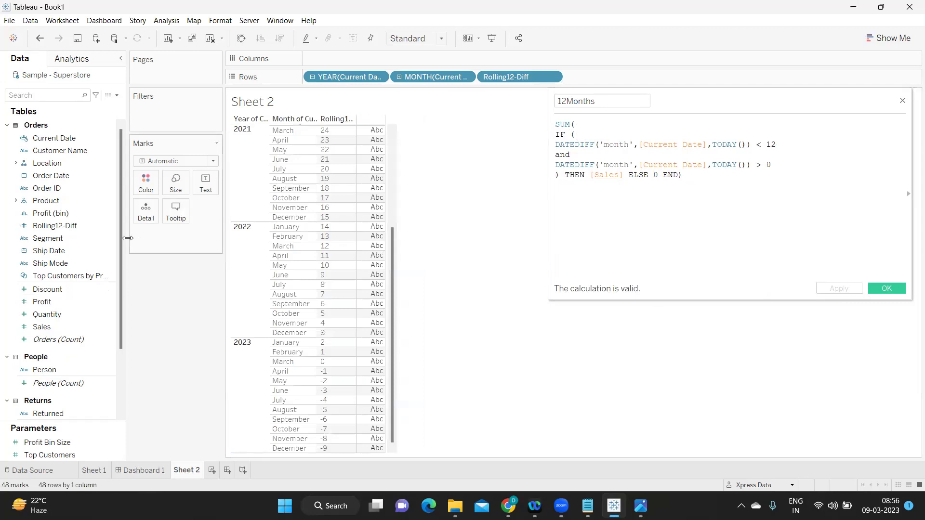
pyautogui.click(53, 225)
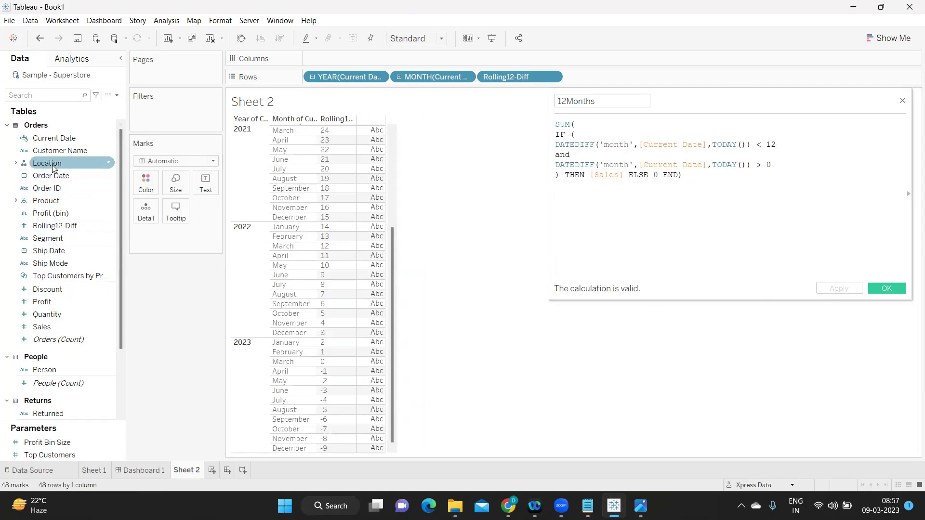
pyautogui.write('12')
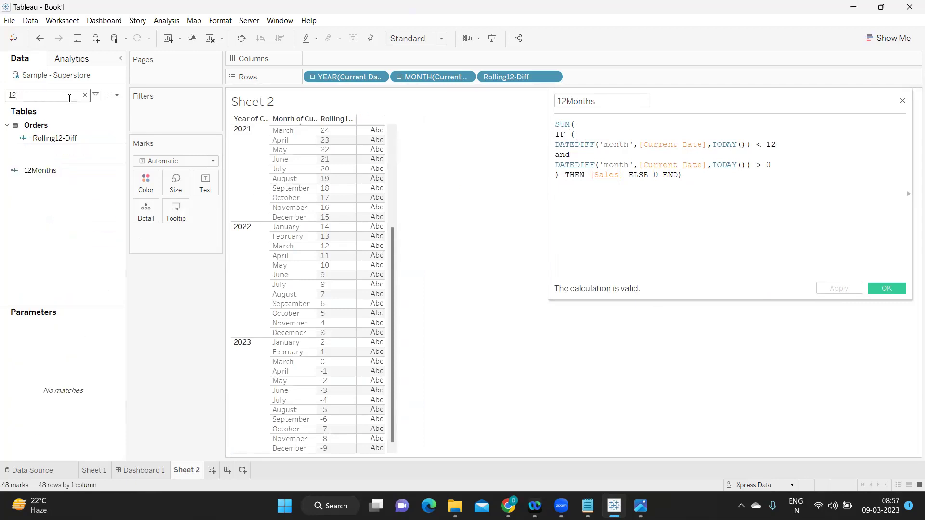
pyautogui.moveTo(48, 172); pyautogui.dragTo(207, 186)
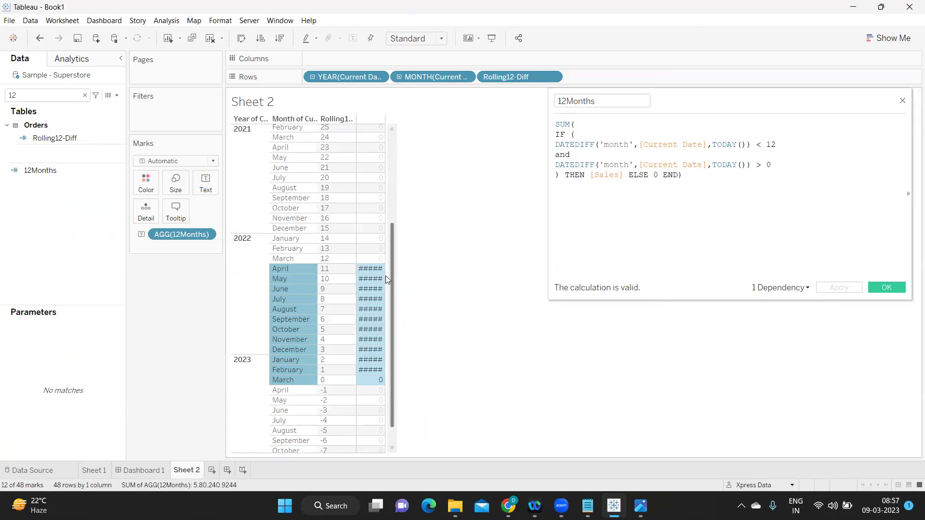
pyautogui.moveTo(386, 273); pyautogui.dragTo(421, 283)
pyautogui.click(453, 303)
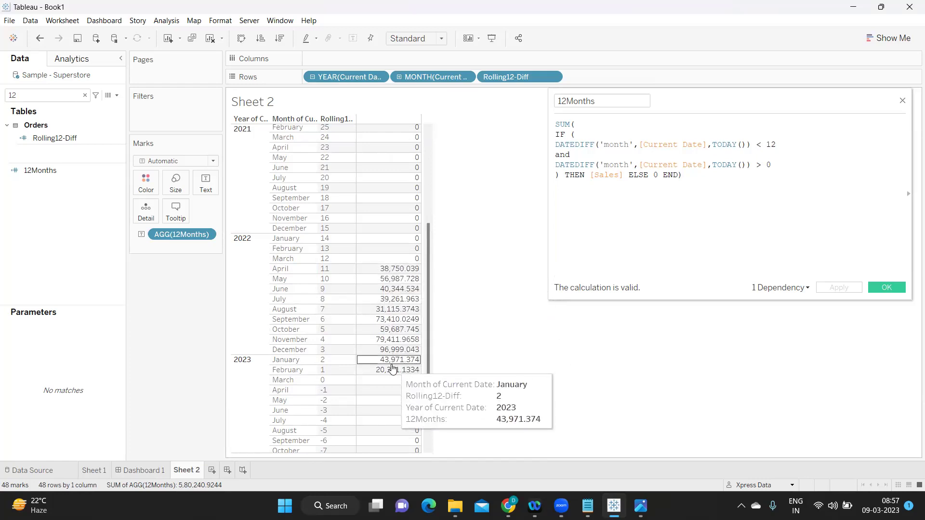
# Remove the year, month and Rolling12-Diff fields from Rows, keeping only the 12Months value in the view
pyautogui.moveTo(337, 77); pyautogui.dragTo(458, 150)
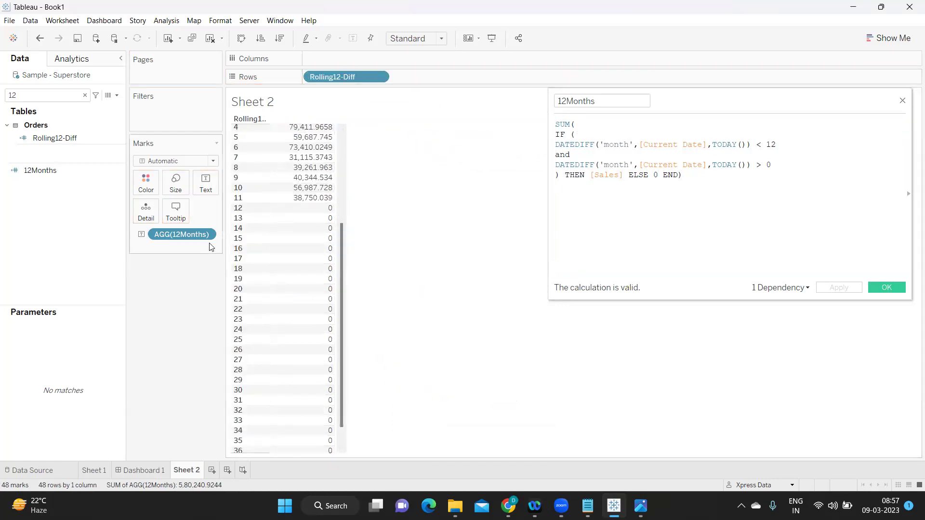
pyautogui.moveTo(347, 78); pyautogui.dragTo(457, 185)
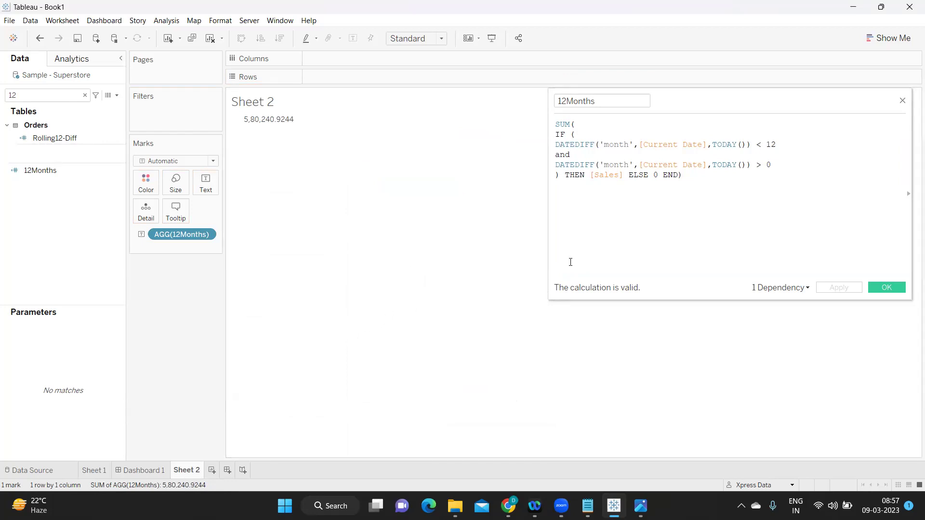
pyautogui.doubleClick(611, 146)
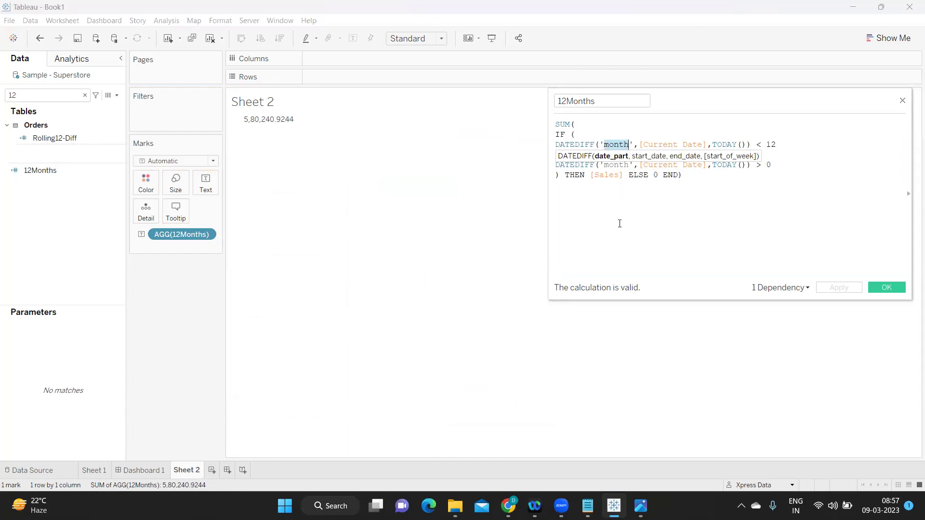
pyautogui.click(680, 228)
pyautogui.moveTo(604, 145); pyautogui.dragTo(628, 145)
# Add the comment '//LAST 4 WEEKS OF SALES (ROLLING WEEKS' below the 12Months formula, separated by a blank line
pyautogui.click(657, 220)
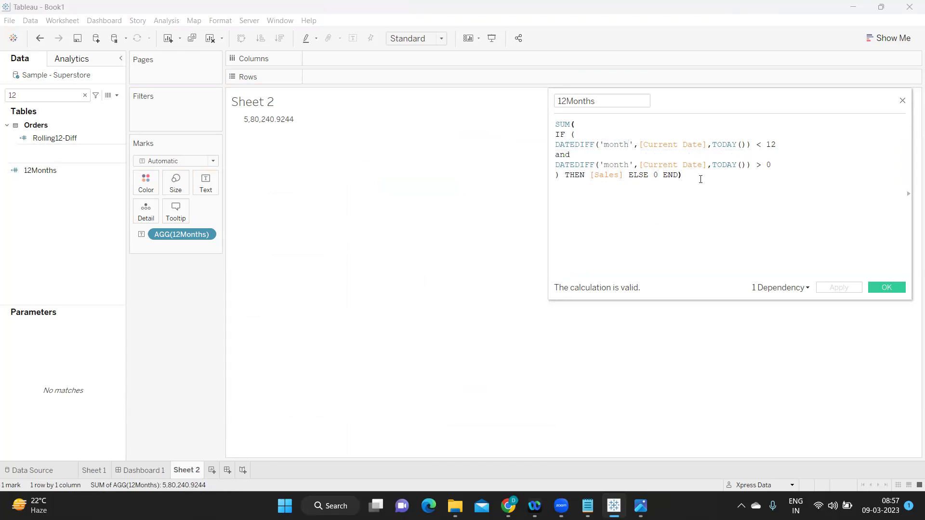
pyautogui.press('Return')
pyautogui.press('Return')
pyautogui.write('//LAST 4 WEEKS OF')
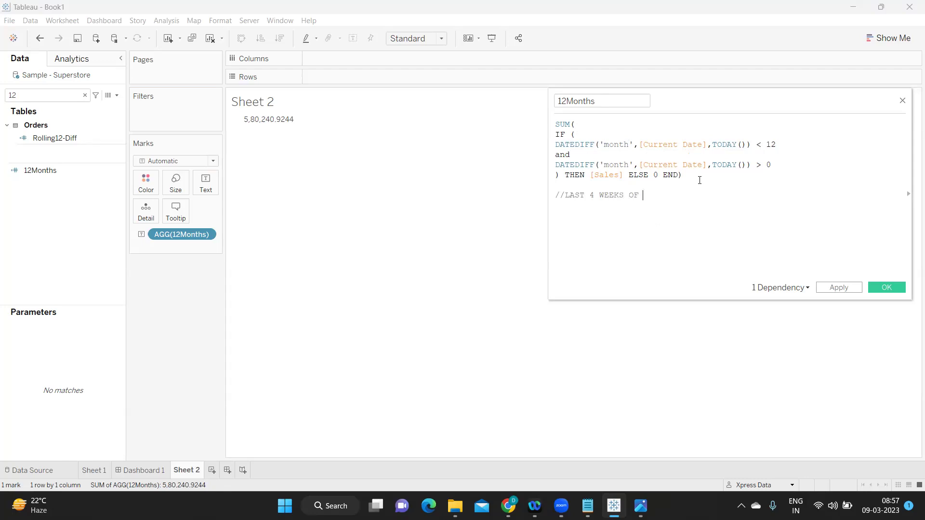
pyautogui.write(' SALES (ROLLING WEEKS')
pyautogui.press('Return')
# Add a second comment line, '//LAST 7 DAYS OF SALES (ROLLING WEEK DAYS)', with no space after the slashes
pyautogui.write('// LAST 7 DAY')
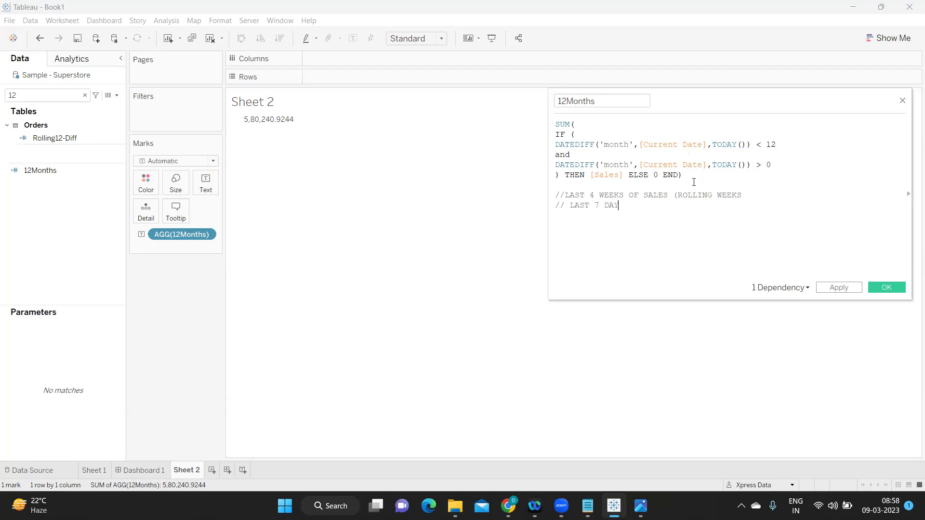
pyautogui.write('S OF SALES (ROLLING WEEK DAYS)')
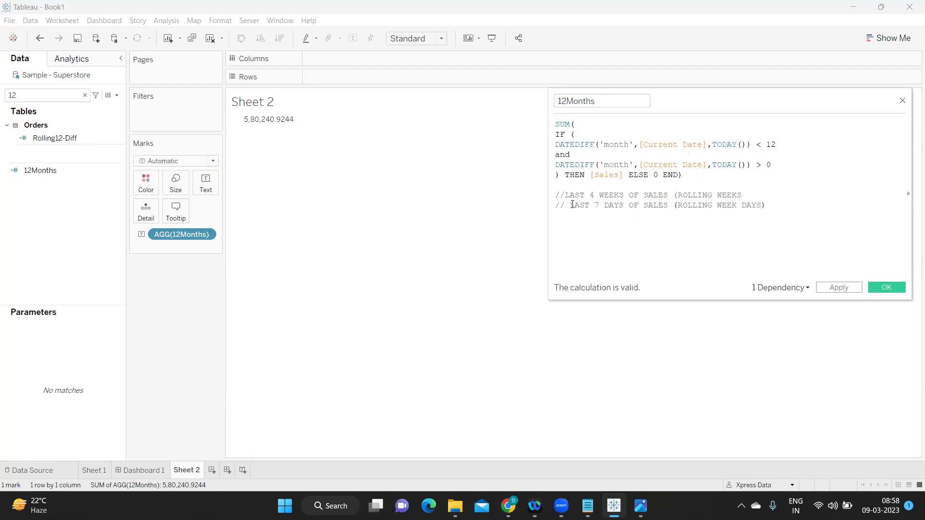
pyautogui.click(571, 204)
pyautogui.press('BackSpace')
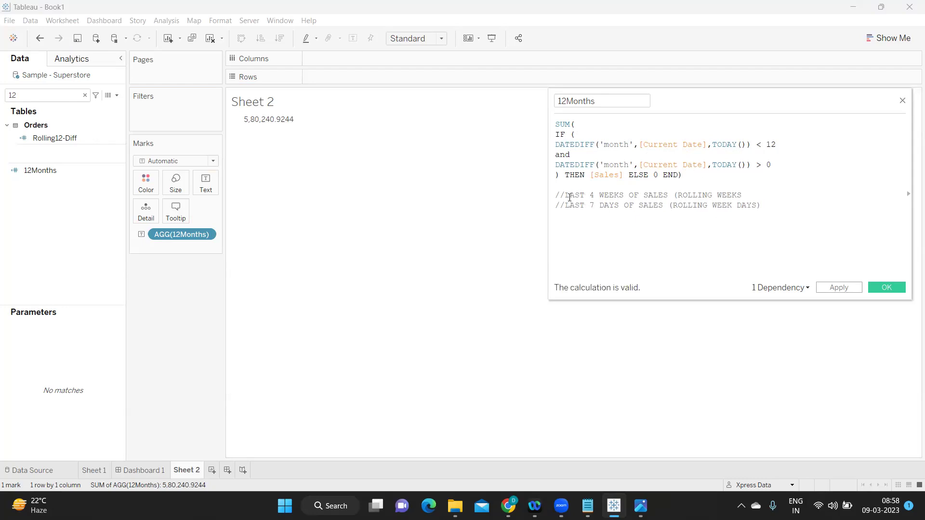
pyautogui.moveTo(564, 195); pyautogui.dragTo(640, 195)
pyautogui.click(634, 224)
pyautogui.doubleClick(591, 196)
pyautogui.click(589, 195)
pyautogui.doubleClick(744, 144)
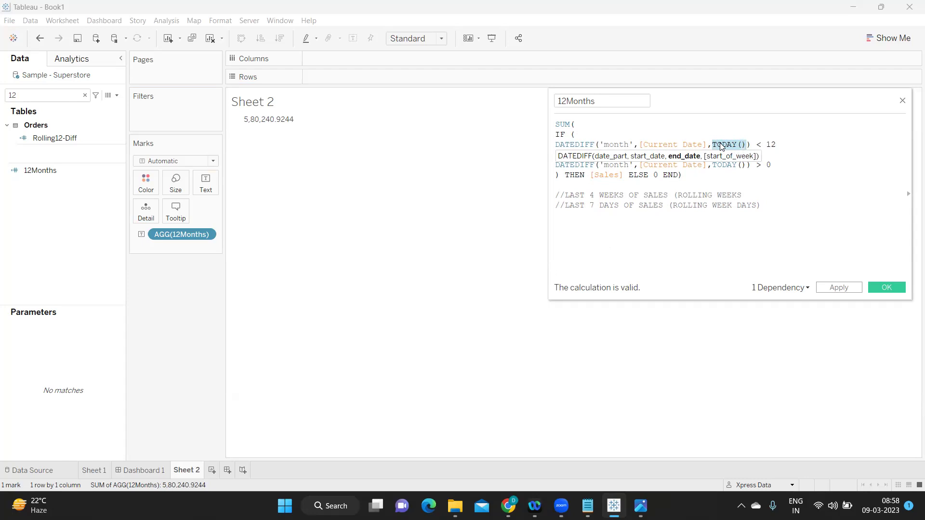
# Add a third comment line, '//PARAMETER DATE', at the end of the 12Months calculation
pyautogui.click(776, 206)
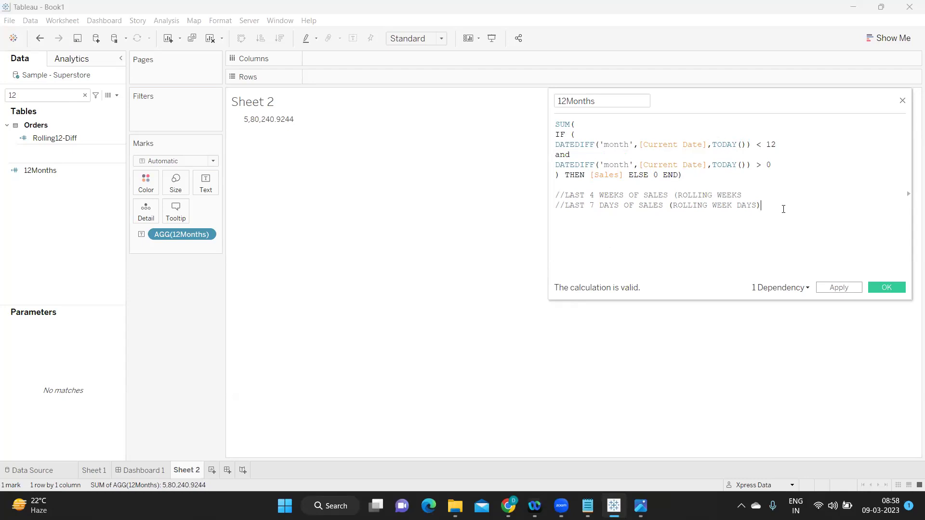
pyautogui.press('Return')
pyautogui.write('//PARAMETER DATE')
pyautogui.moveTo(712, 144); pyautogui.dragTo(744, 146)
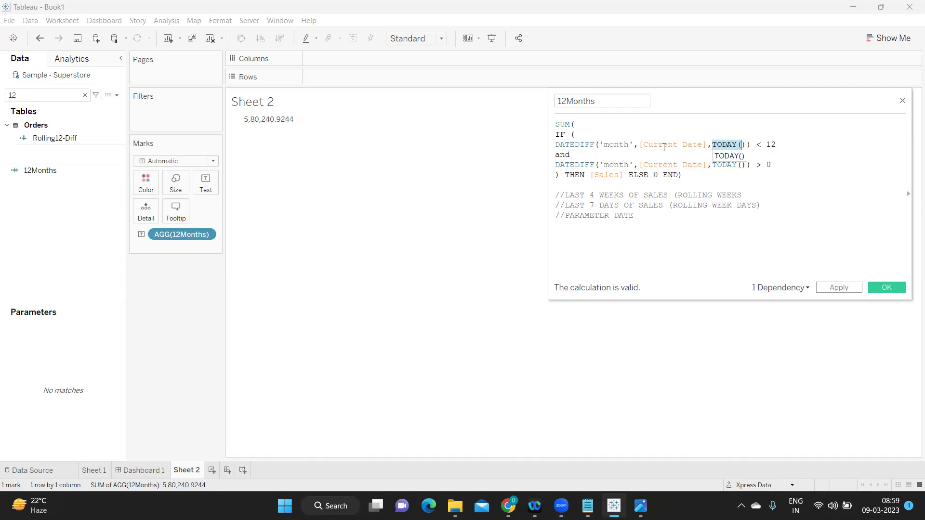
pyautogui.moveTo(755, 145); pyautogui.dragTo(796, 145)
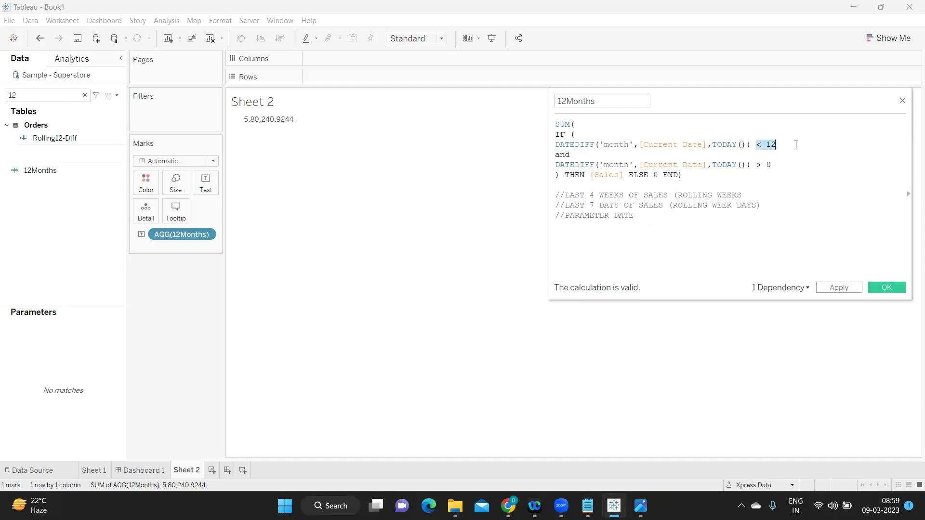
pyautogui.click(761, 205)
pyautogui.moveTo(710, 144); pyautogui.dragTo(747, 143)
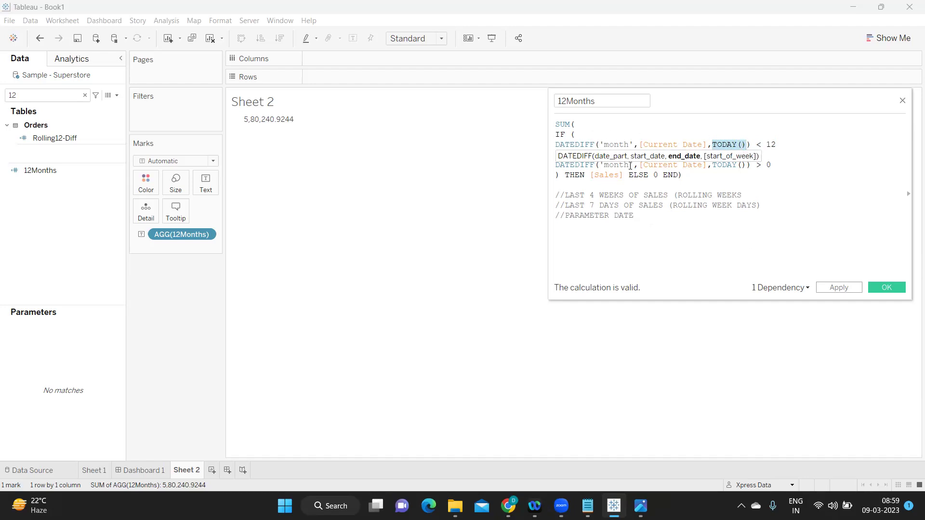
pyautogui.doubleClick(617, 144)
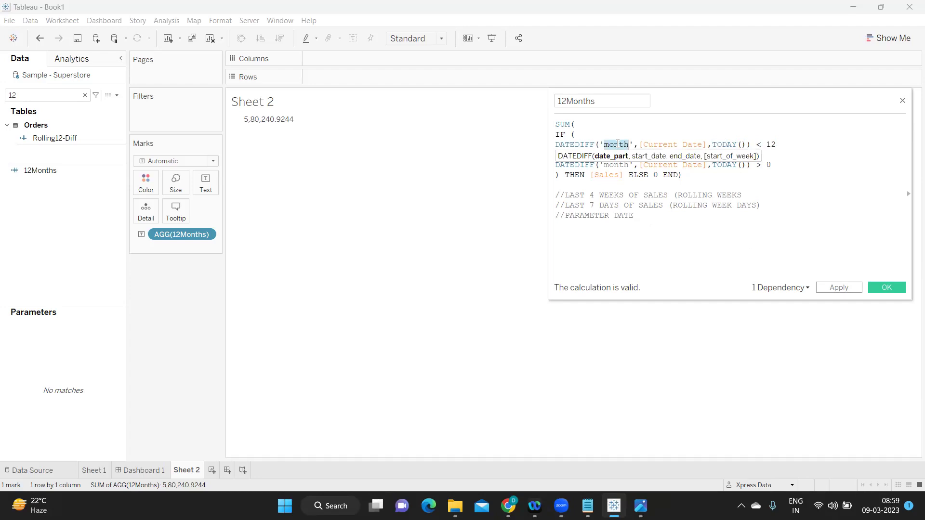
pyautogui.click(742, 143)
pyautogui.click(748, 143)
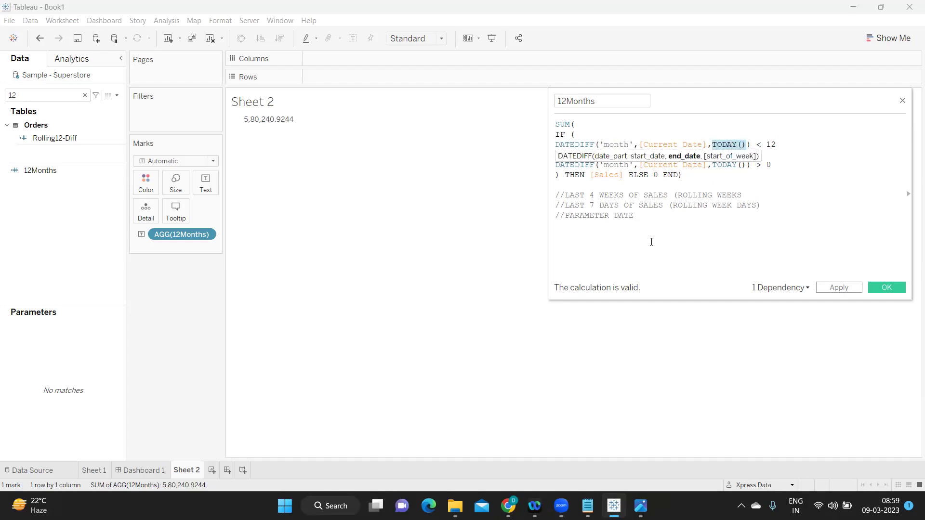
pyautogui.moveTo(555, 195); pyautogui.dragTo(658, 213)
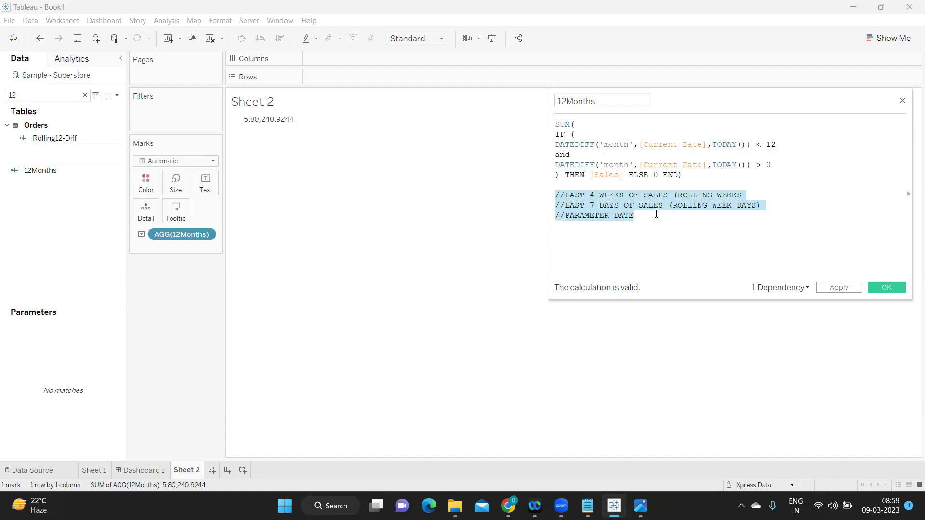
pyautogui.click(654, 216)
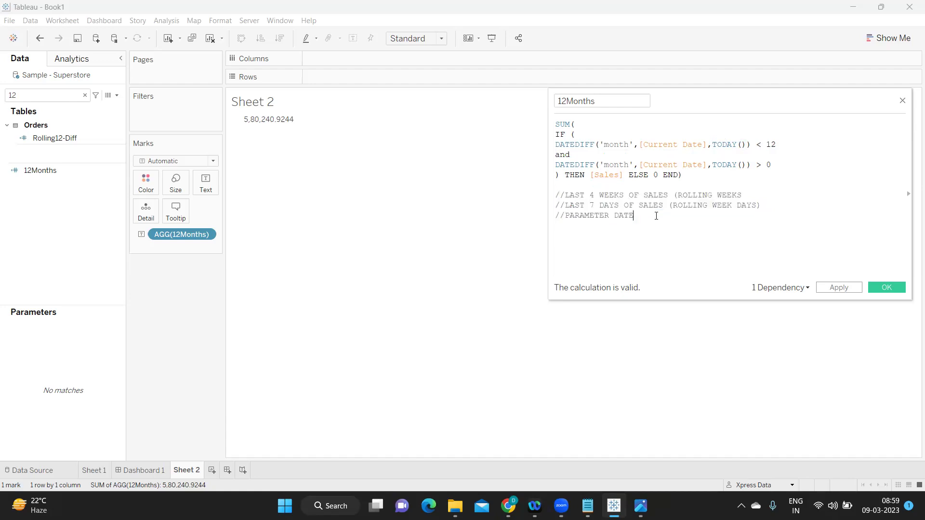
pyautogui.moveTo(654, 216); pyautogui.dragTo(555, 197)
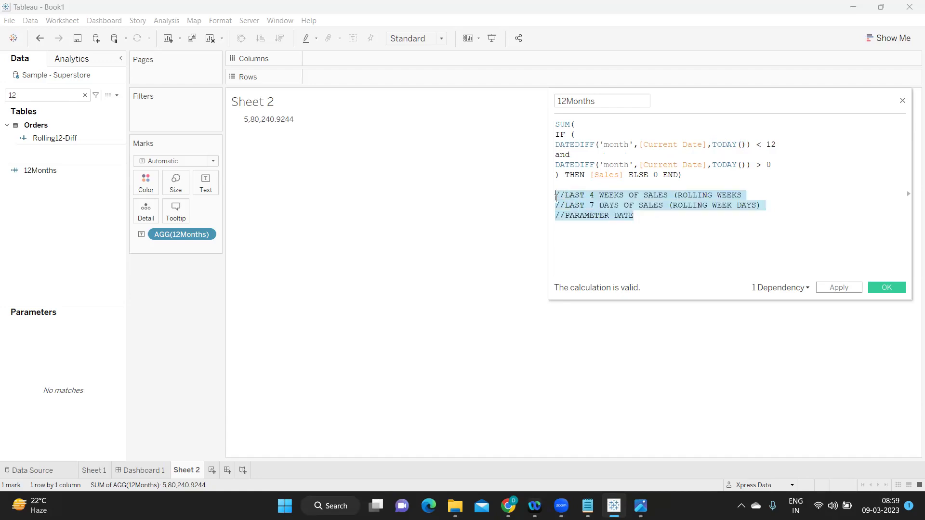
pyautogui.click(649, 217)
pyautogui.moveTo(649, 217); pyautogui.dragTo(545, 198)
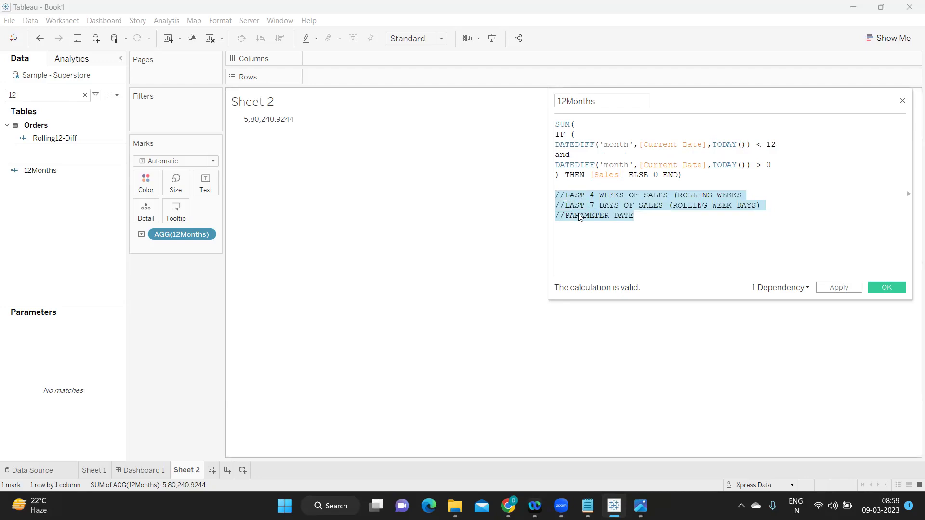
# Apply the commented 12Months calculation and close its editor
pyautogui.click(830, 288)
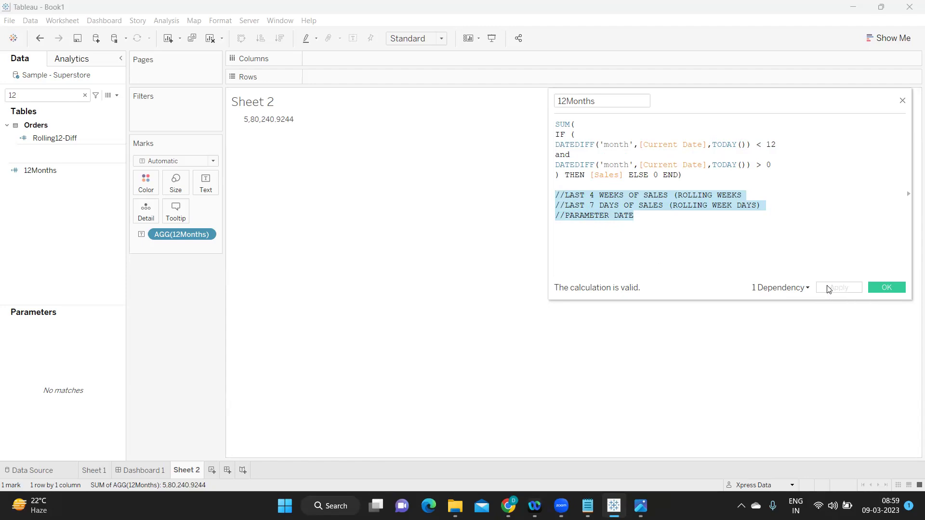
pyautogui.click(884, 287)
# Review the interview scenario on Dashboard 1, return to Sheet 2 and add a new worksheet
pyautogui.click(141, 470)
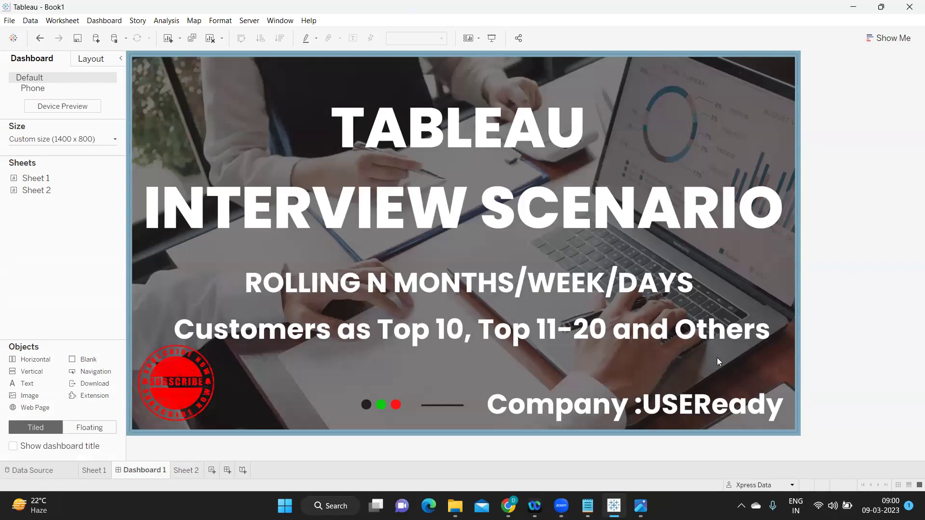
pyautogui.click(195, 471)
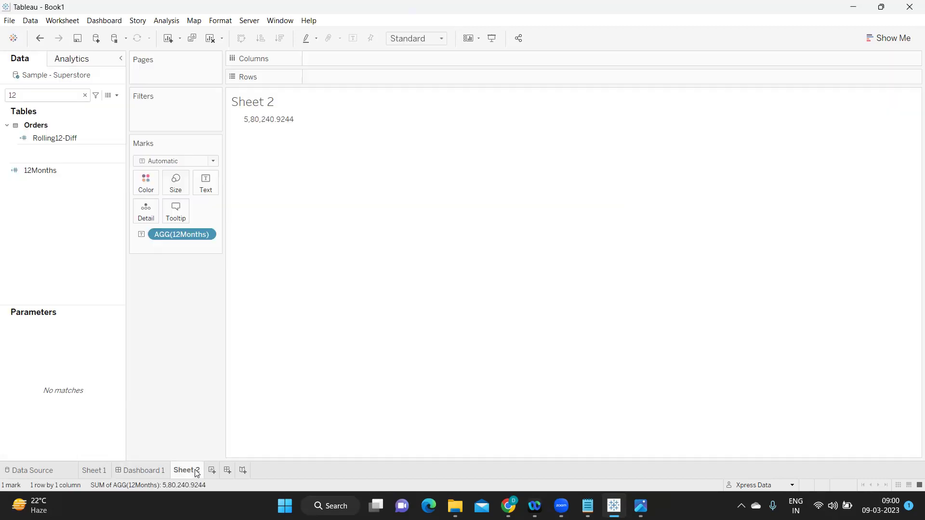
pyautogui.click(212, 470)
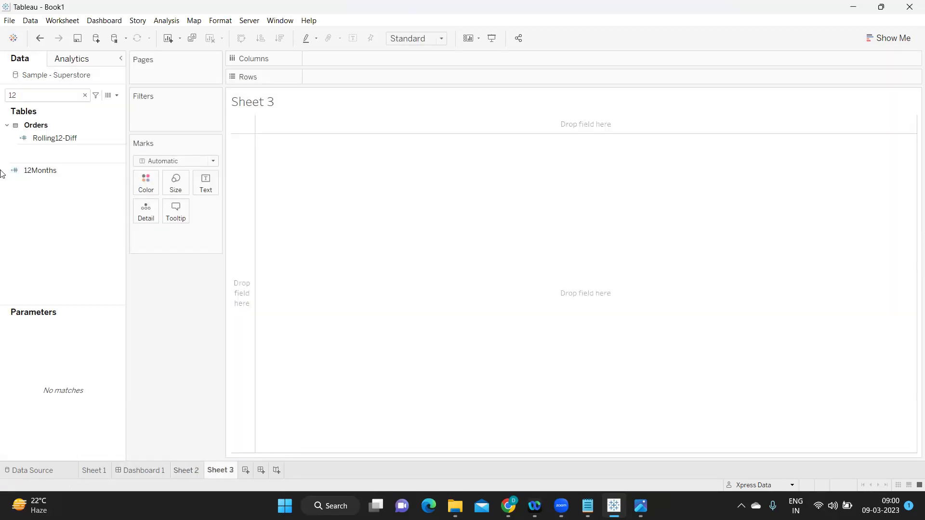
# Clear the field search and start a new set from the Customer Name field, named Top10
pyautogui.click(85, 95)
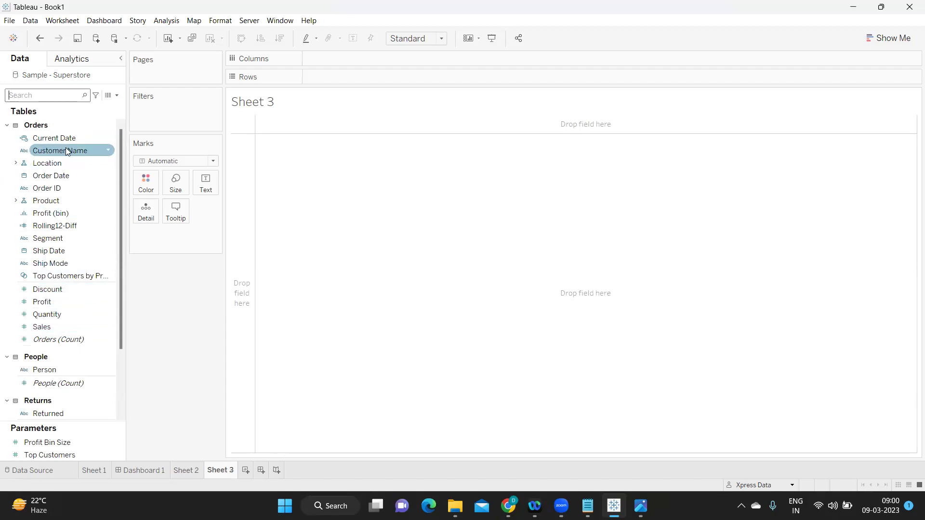
pyautogui.click(108, 150)
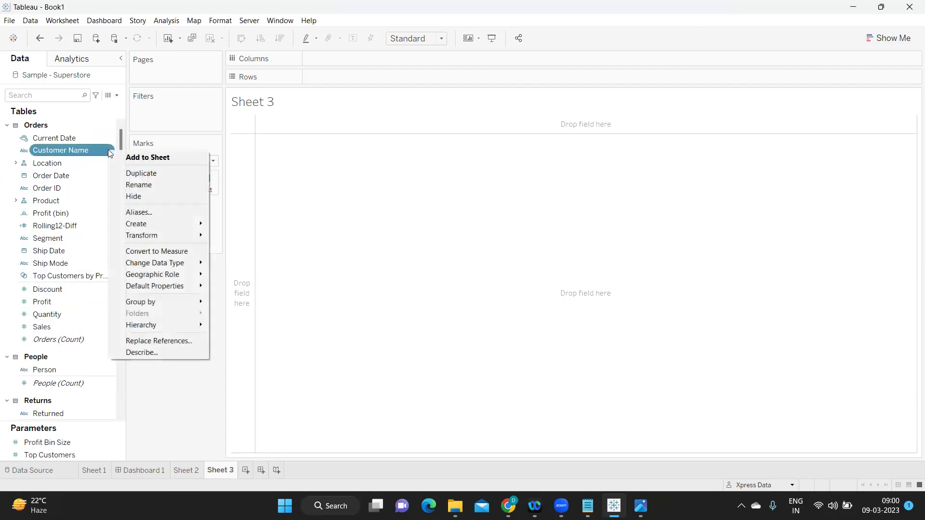
pyautogui.moveTo(146, 223)
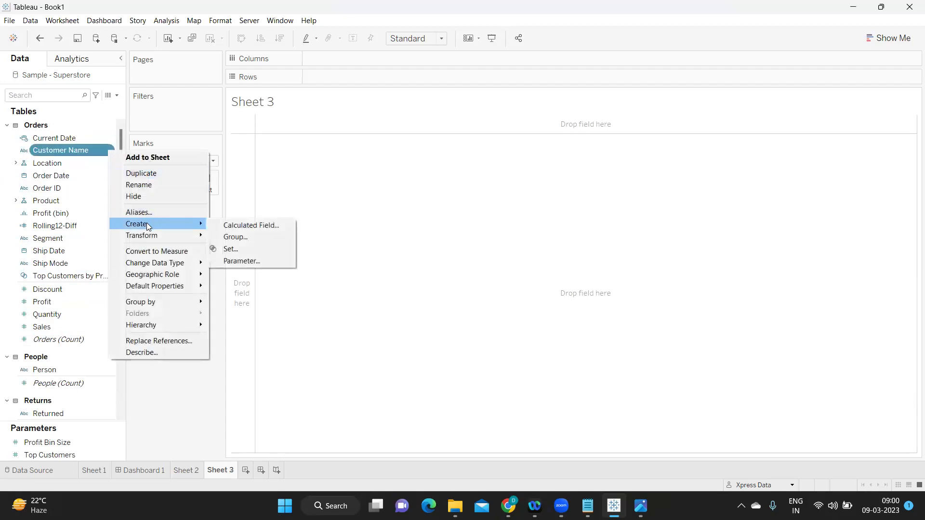
pyautogui.click(229, 249)
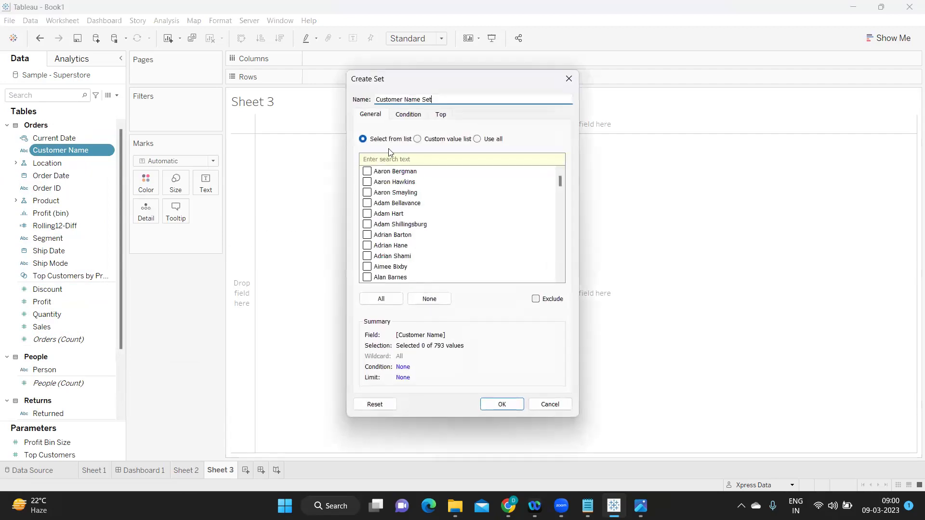
pyautogui.click(446, 119)
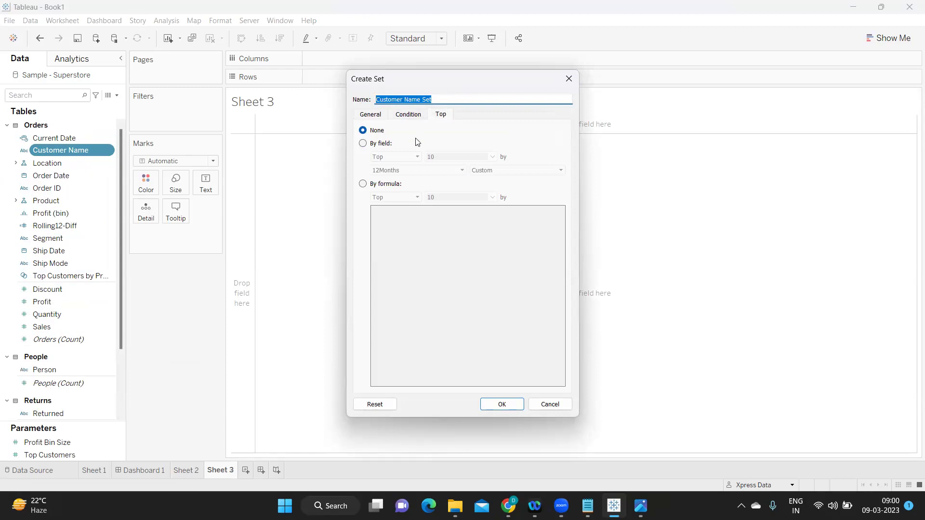
pyautogui.write('t')
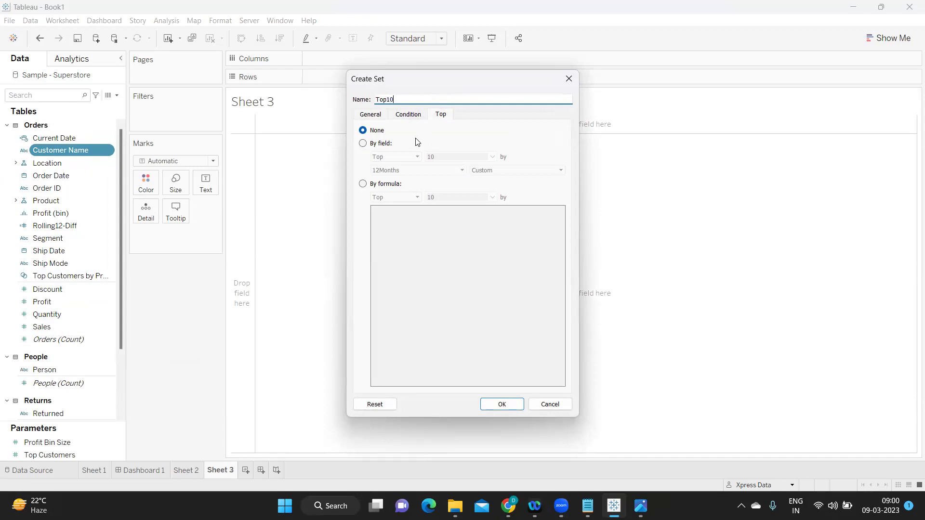
# Limit the Top10 set to the top 10 customers by sum of Sales and create it
pyautogui.click(365, 144)
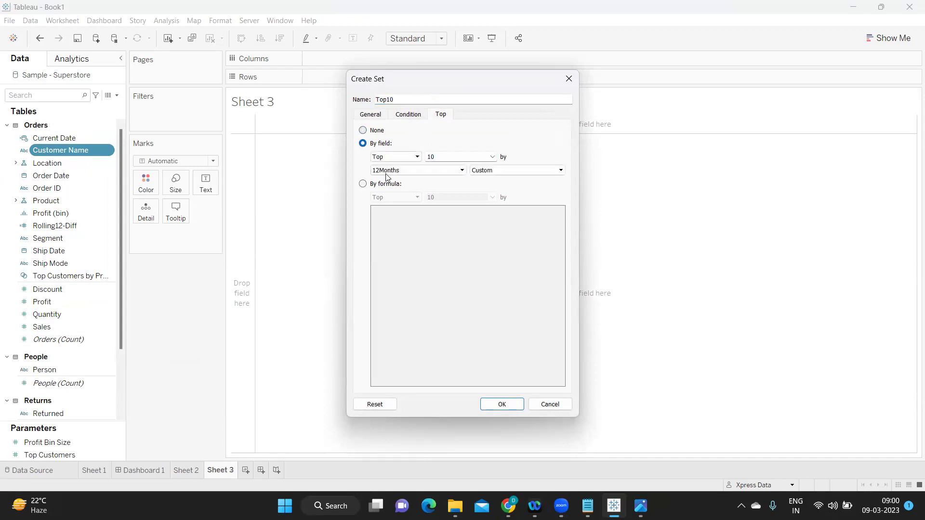
pyautogui.click(391, 172)
pyautogui.write('sales')
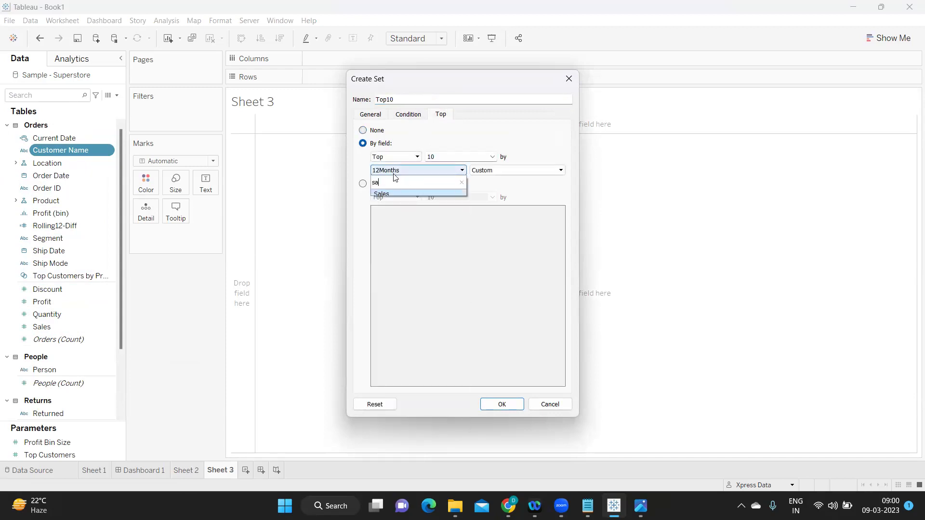
pyautogui.click(392, 190)
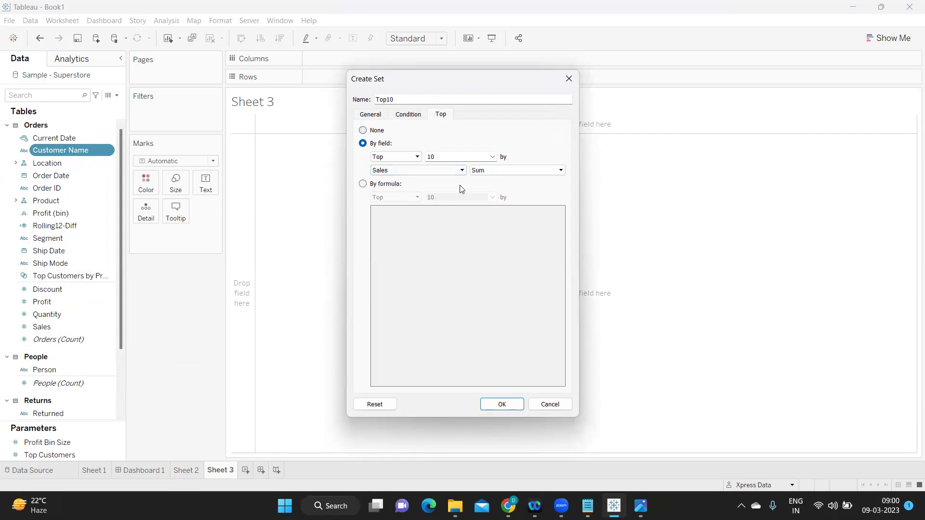
pyautogui.click(507, 405)
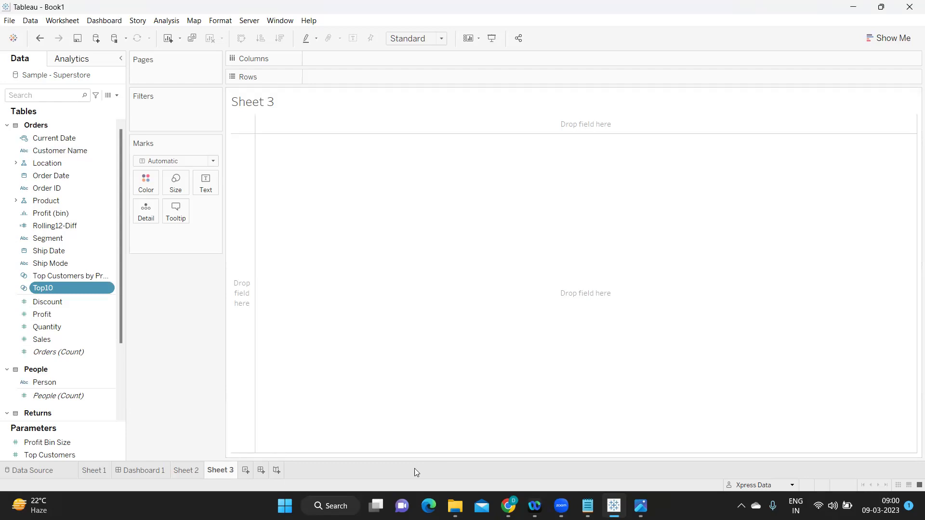
# Check the scenario on Dashboard 1, return to Sheet 3 and start another Customer Name set named Top20
pyautogui.click(138, 471)
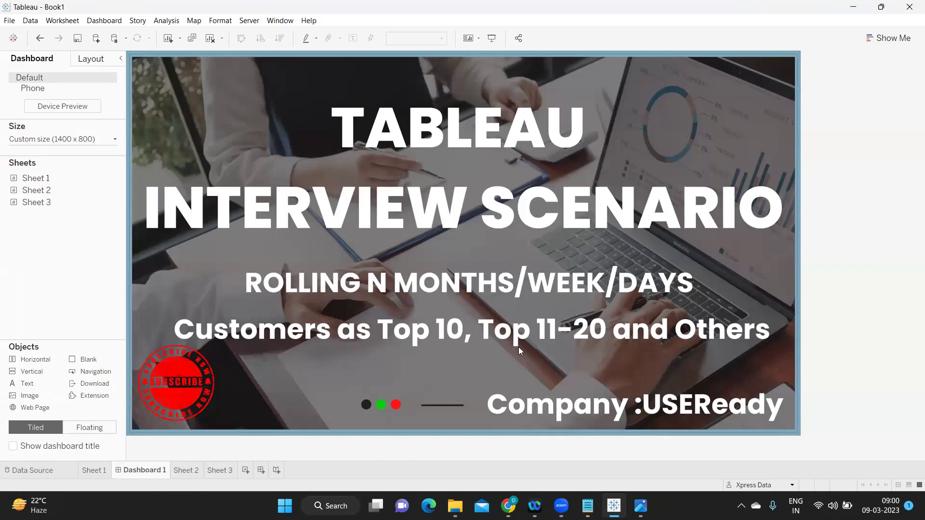
pyautogui.click(228, 475)
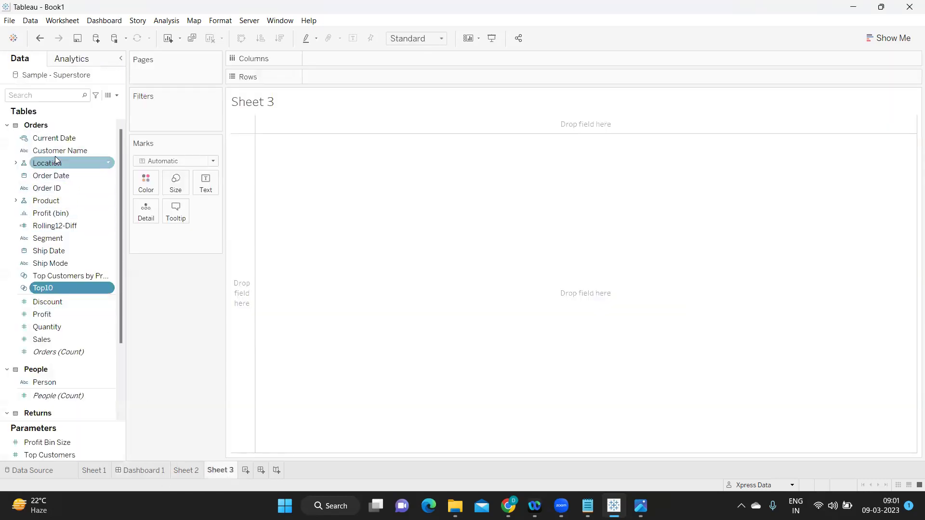
pyautogui.click(110, 150)
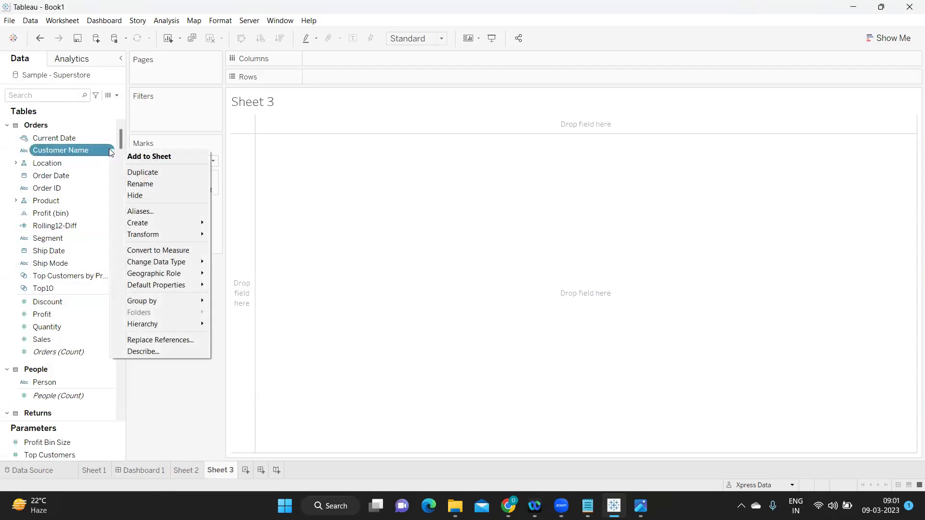
pyautogui.moveTo(140, 225)
pyautogui.click(231, 248)
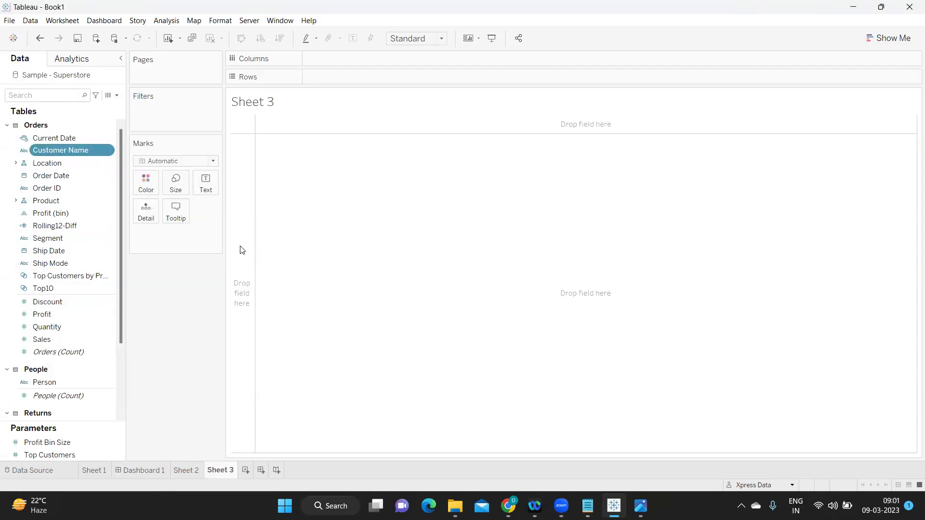
pyautogui.click(443, 115)
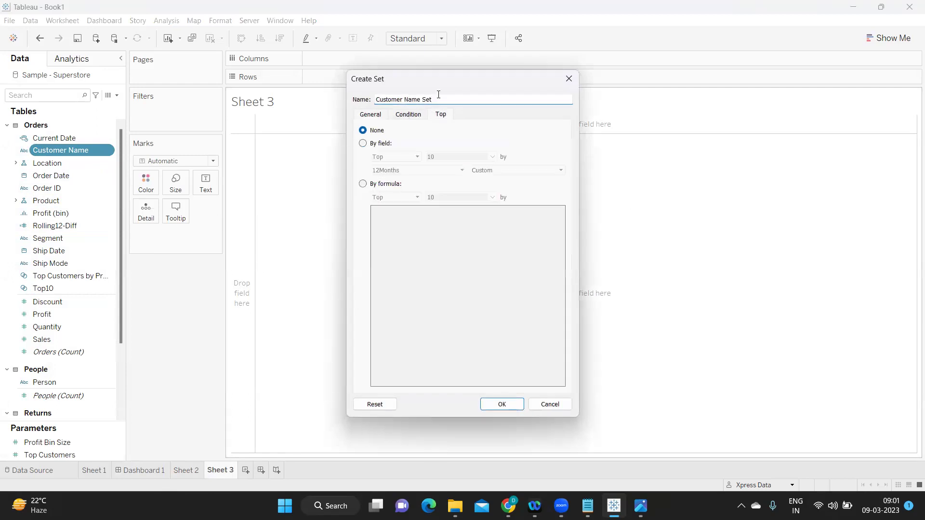
pyautogui.moveTo(436, 100); pyautogui.dragTo(374, 100)
pyautogui.write('Top2')
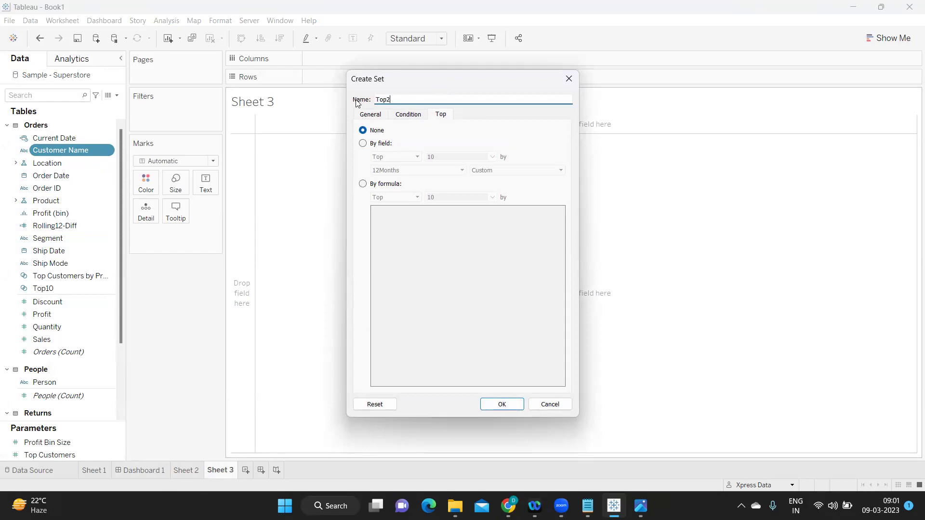
# Limit the Top20 set to the top 20 customers by sum of Sales and create it
pyautogui.click(362, 143)
pyautogui.doubleClick(440, 157)
pyautogui.write('2')
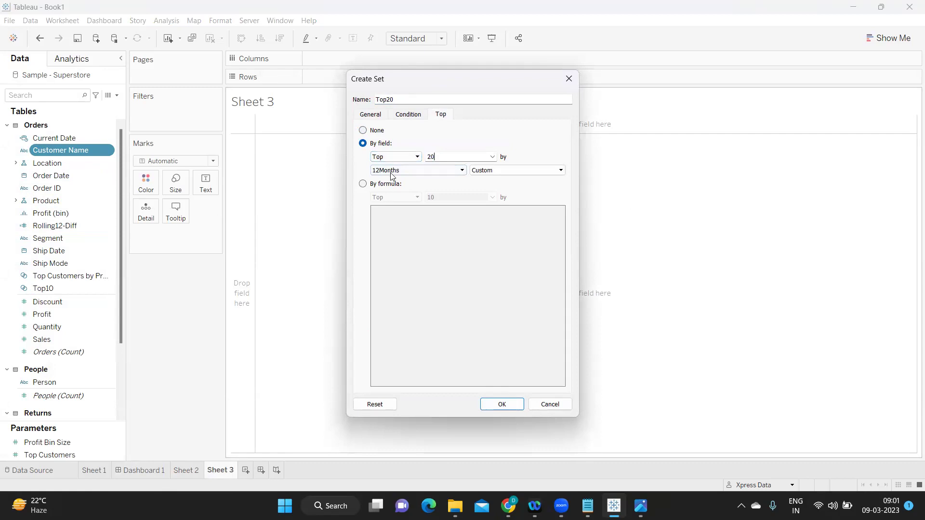
pyautogui.click(393, 171)
pyautogui.write('sales')
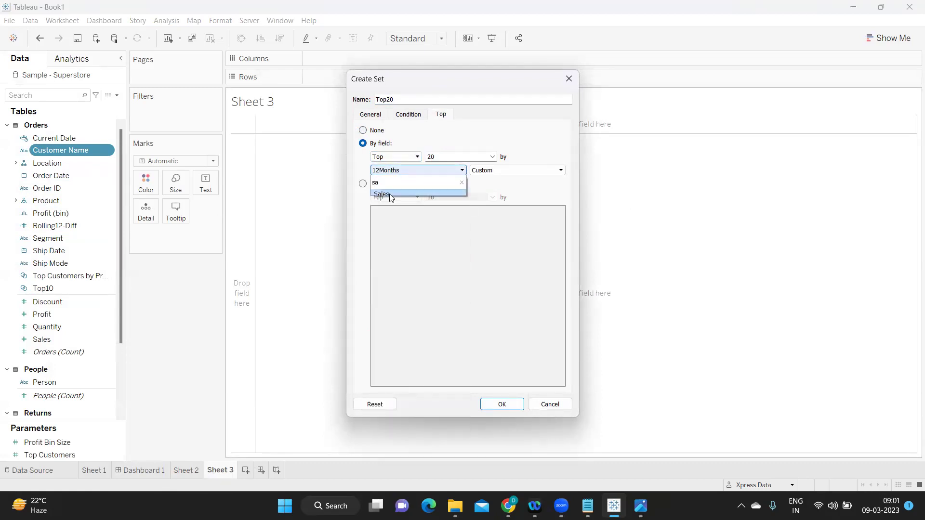
pyautogui.click(389, 193)
pyautogui.click(502, 404)
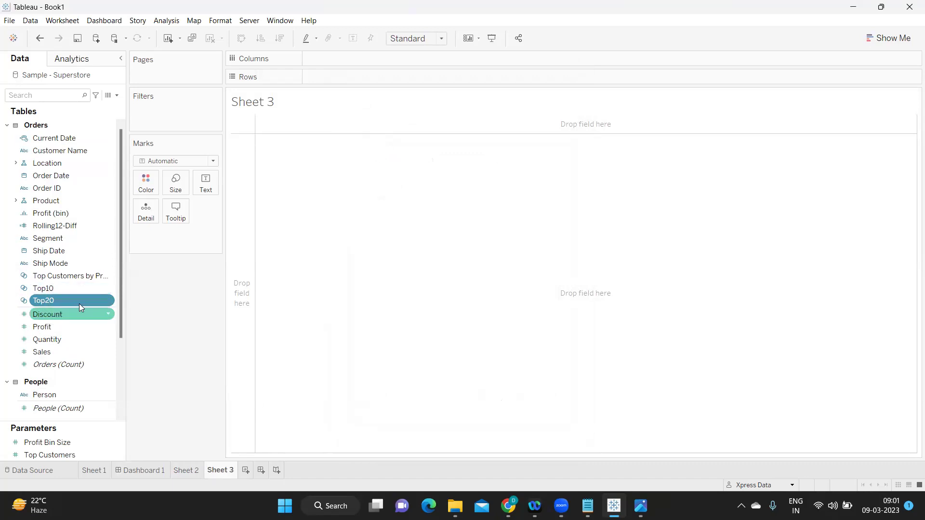
# Combine the Top10 and Top20 sets into a set named Top11-20 that keeps Top20 except the shared members
pyautogui.click(69, 288)
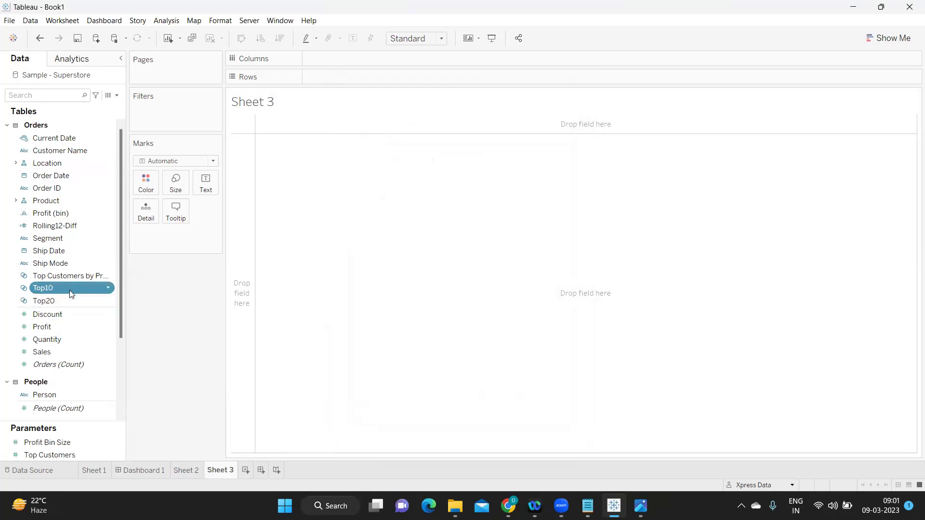
pyautogui.keyDown('ctrl'); pyautogui.click(71, 300); pyautogui.keyUp('ctrl')
pyautogui.rightClick(108, 301)
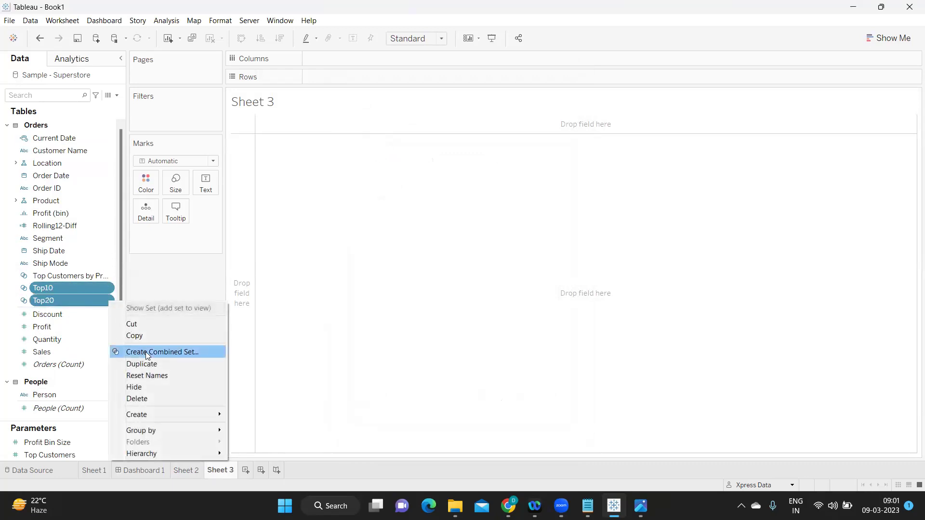
pyautogui.click(145, 351)
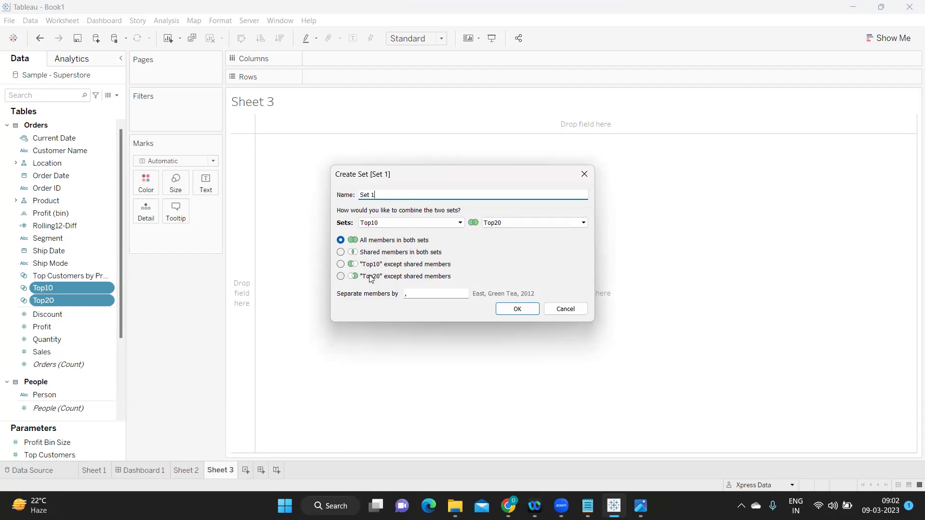
pyautogui.click(341, 276)
pyautogui.moveTo(399, 196); pyautogui.dragTo(310, 197)
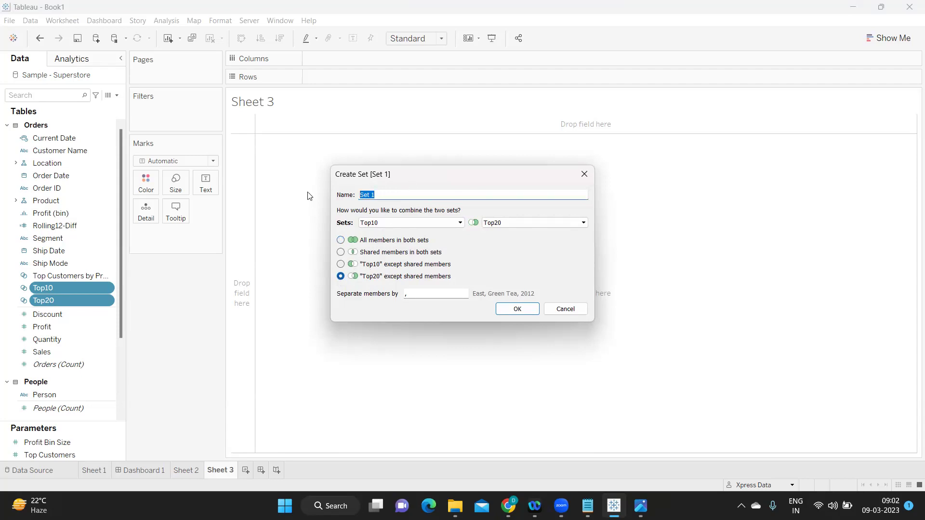
pyautogui.write('Top11-20')
pyautogui.click(520, 308)
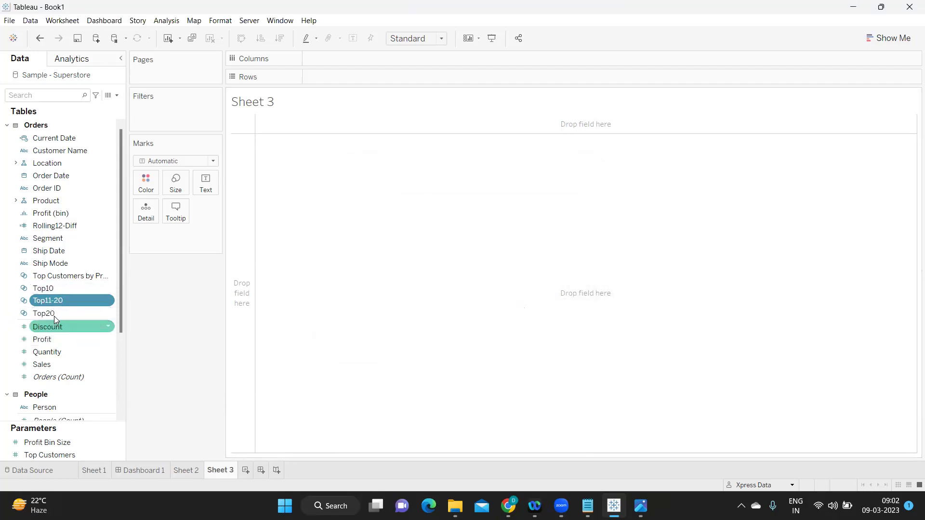
# Create a new calculated field named Customer Group
pyautogui.click(117, 95)
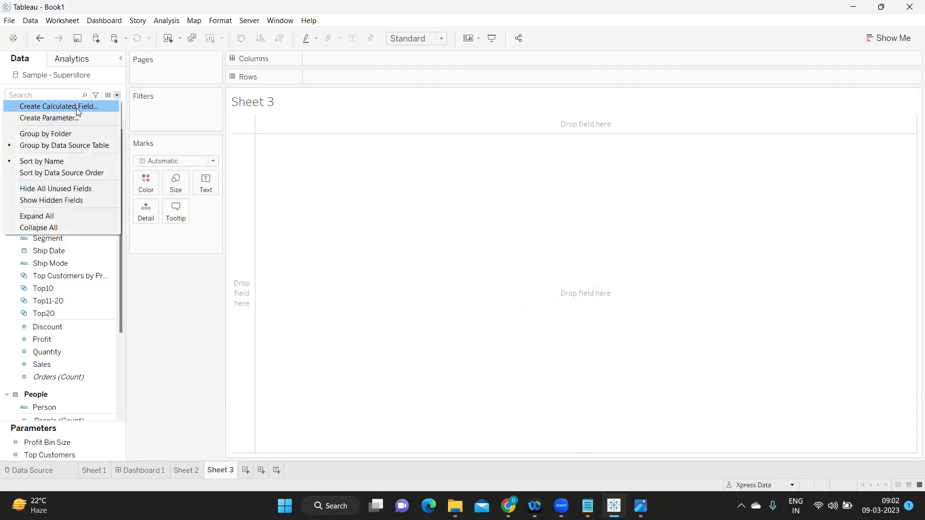
pyautogui.click(76, 108)
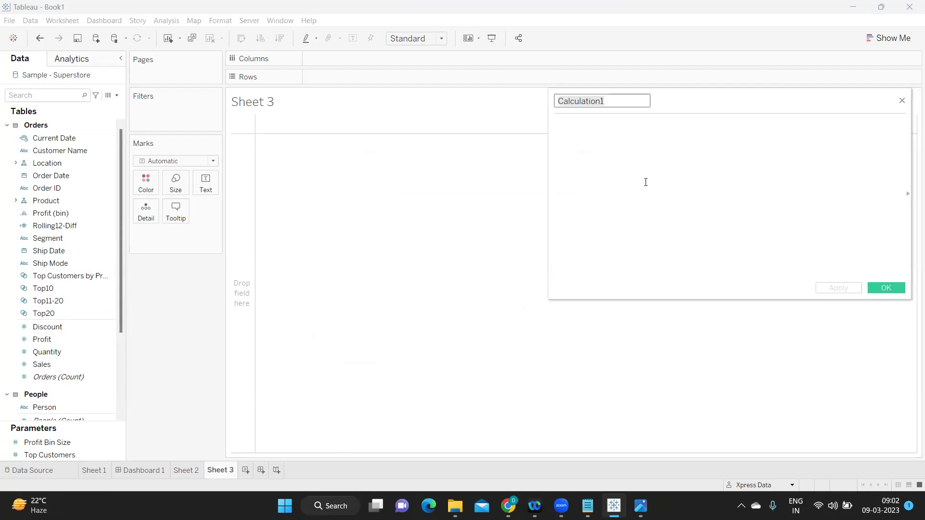
pyautogui.write('Customer Group')
pyautogui.press('Tab')
# Enter IF [Top10] THEN "1-10" as the first line of the Customer Group formula
pyautogui.write('if')
pyautogui.press('Return')
pyautogui.write('top')
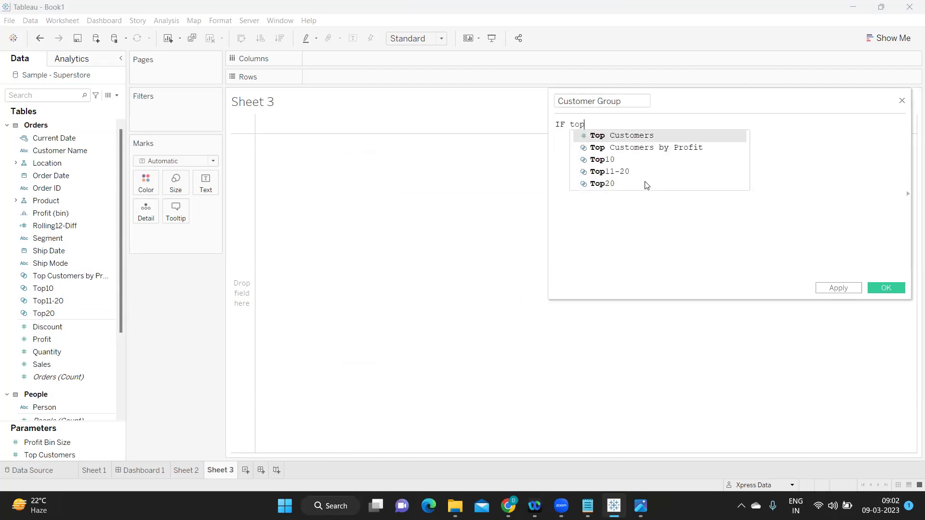
pyautogui.press('Down')
pyautogui.press('Down')
pyautogui.press('Return')
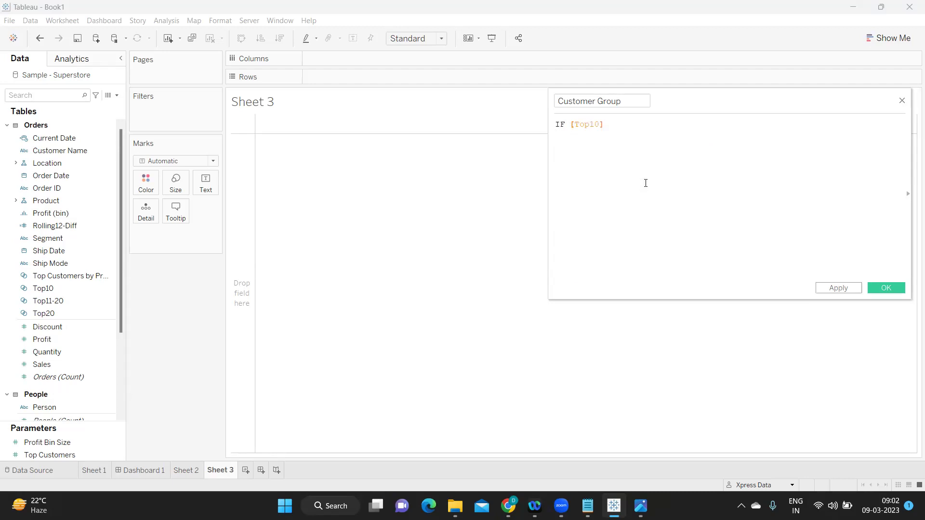
pyautogui.write('th')
pyautogui.press('Return')
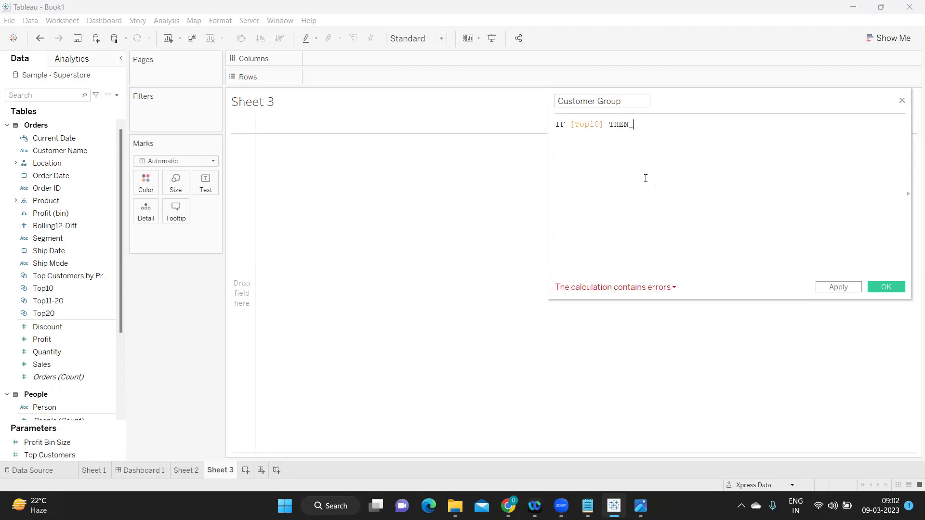
pyautogui.write('"1-10"')
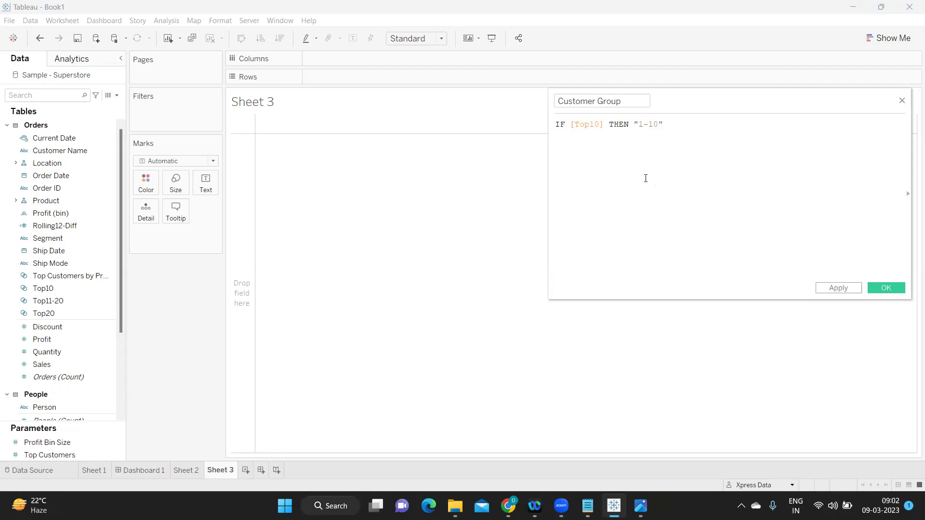
# Add a second formula line, ELSEIF [Top11-20] THEN "11-20"
pyautogui.press('Return')
pyautogui.write('el')
pyautogui.press('Down')
pyautogui.press('Return')
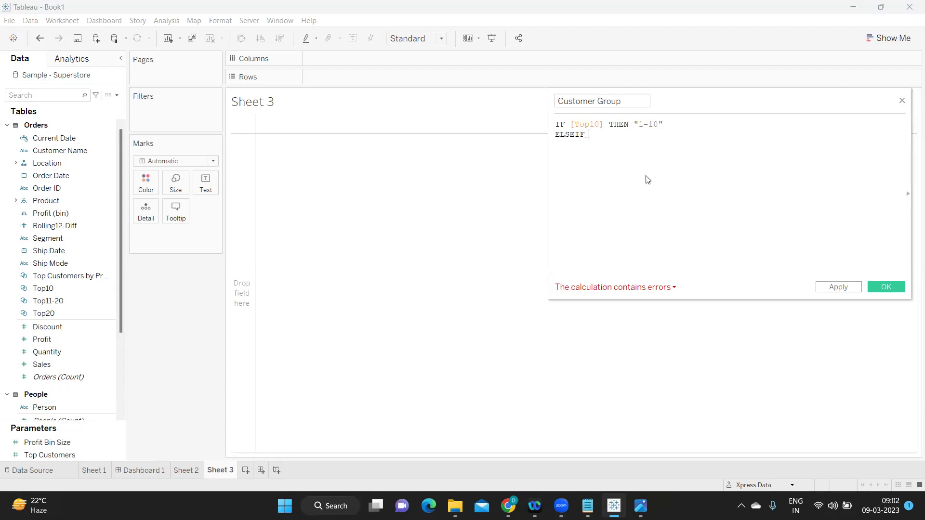
pyautogui.write('to')
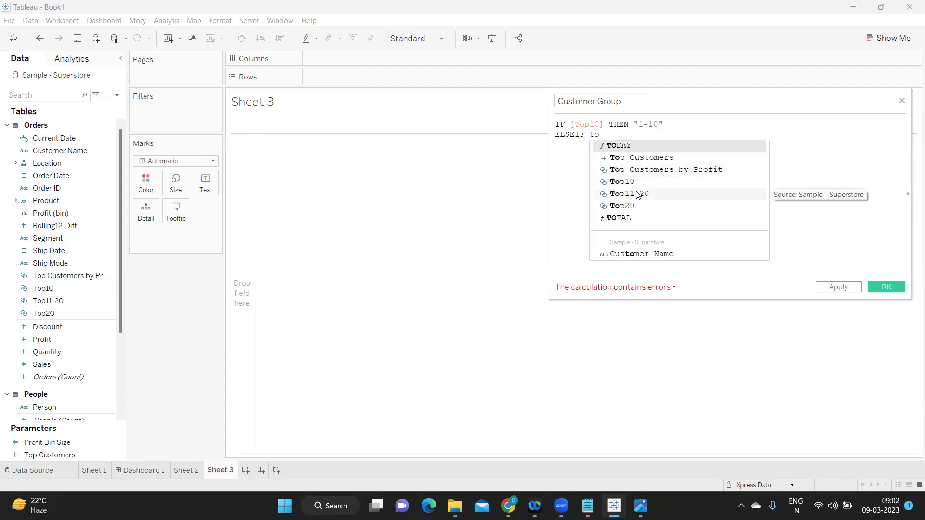
pyautogui.doubleClick(637, 192)
pyautogui.write('THEN')
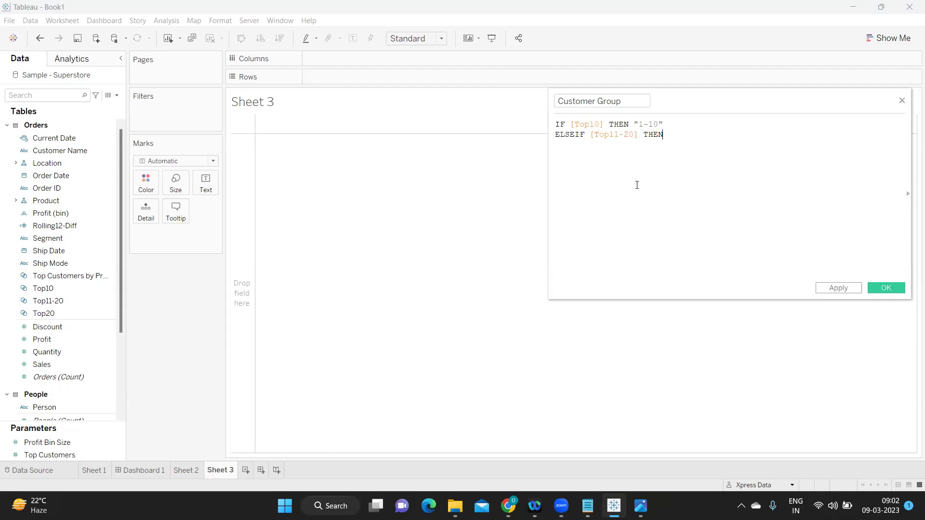
pyautogui.write(' "11-20')
pyautogui.write('" ')
# Finish the formula with ELSE "others" and END on separate lines and apply the calculation
pyautogui.write('ELSE')
pyautogui.write(' "others"')
pyautogui.press('Return')
pyautogui.write('END')
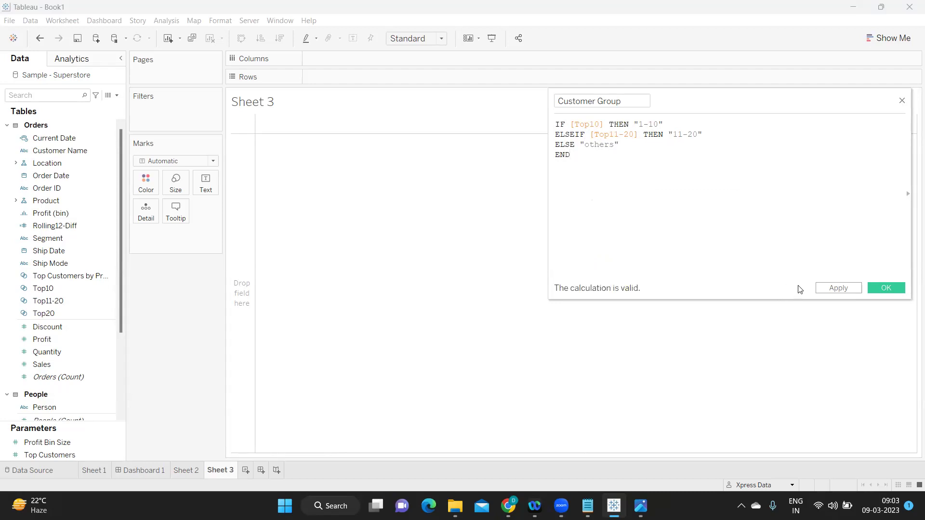
pyautogui.click(836, 289)
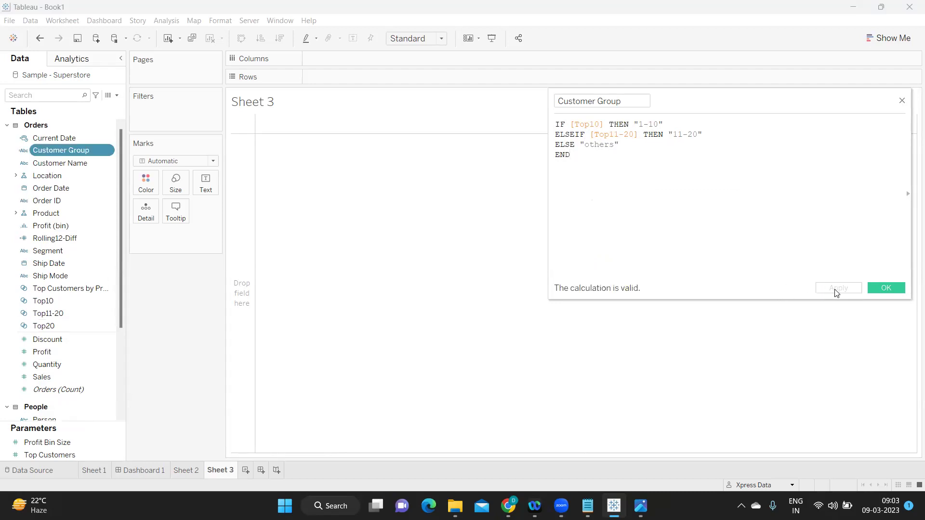
# Close the calculation editor and build a text table with Customer Group on rows and Sales as the displayed value
pyautogui.click(886, 288)
pyautogui.moveTo(60, 151); pyautogui.dragTo(377, 80)
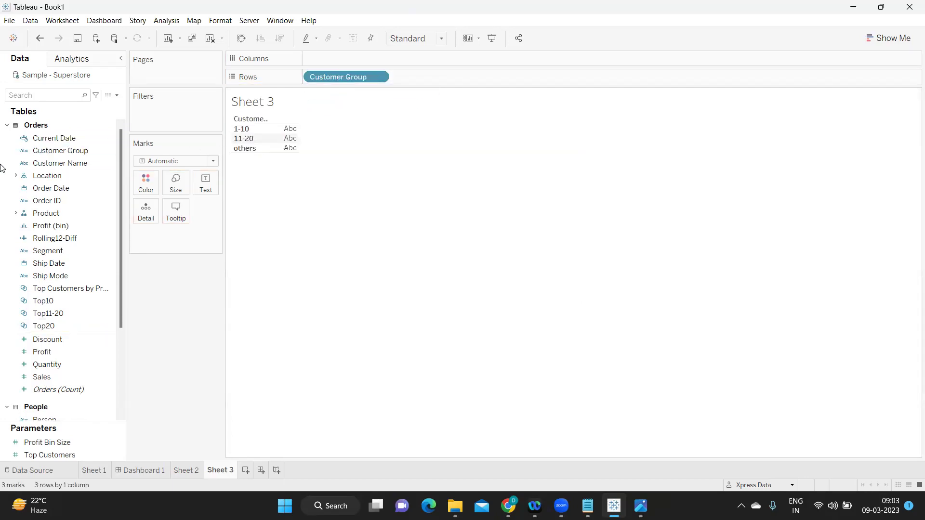
pyautogui.click(12, 95)
pyautogui.write('sa')
pyautogui.moveTo(44, 148); pyautogui.dragTo(192, 186)
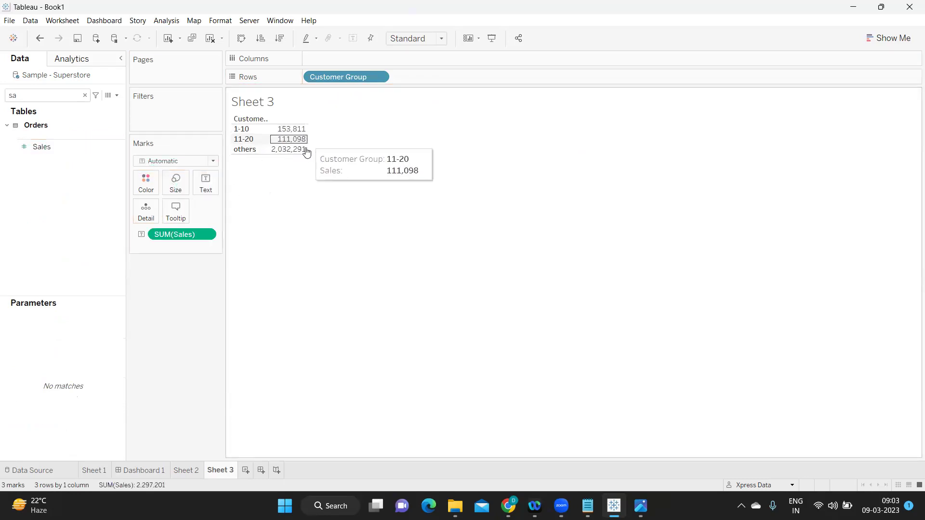
# Convert the sales by Customer Group table into a pie chart and fit it to Entire View
pyautogui.click(875, 39)
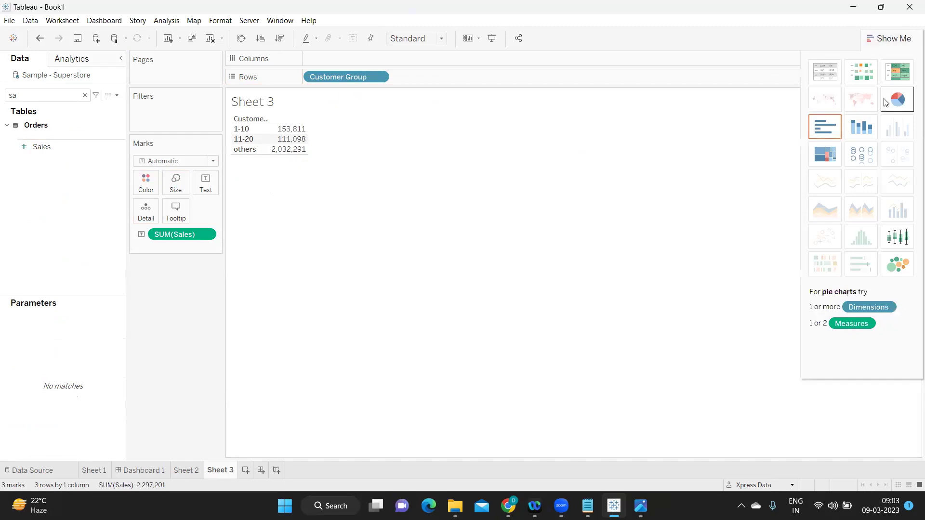
pyautogui.click(902, 99)
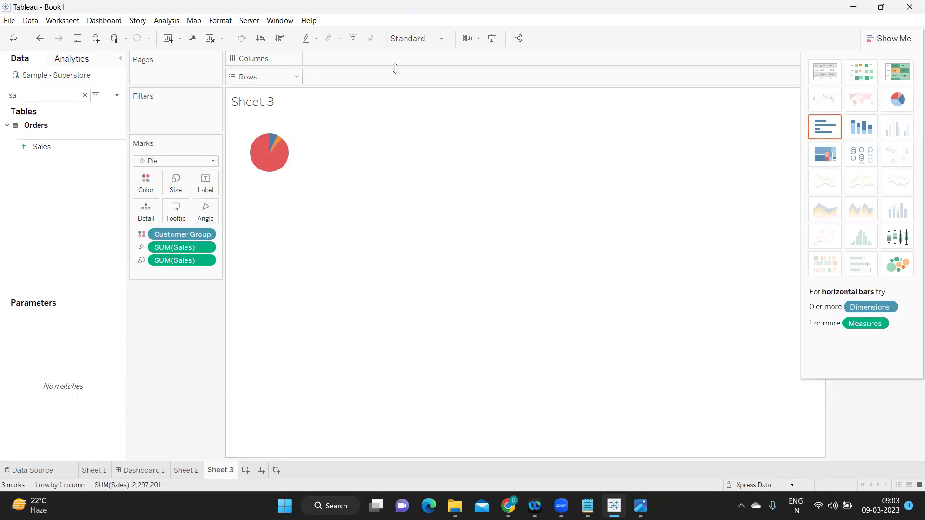
pyautogui.click(407, 39)
pyautogui.click(413, 81)
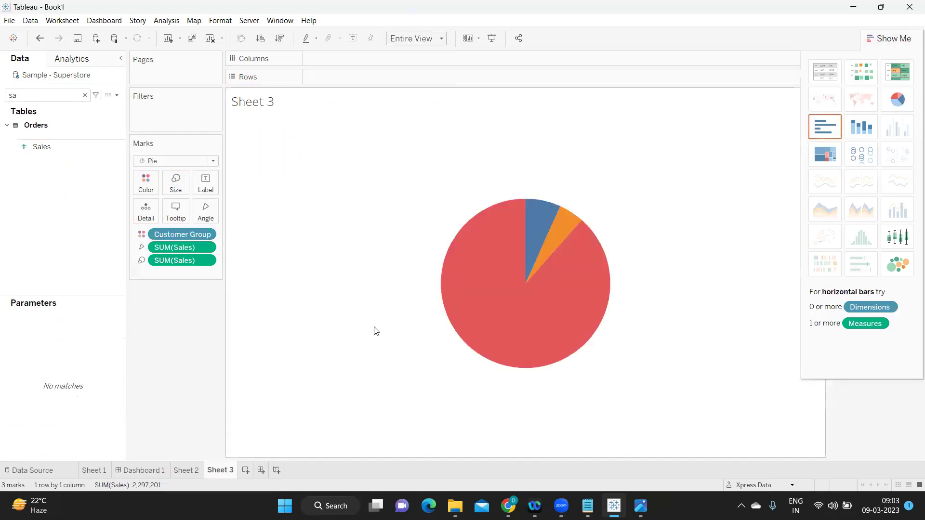
# Label the pie slices with Customer Group and inspect the sales details of the slices
pyautogui.click(84, 95)
pyautogui.moveTo(58, 151); pyautogui.dragTo(205, 188)
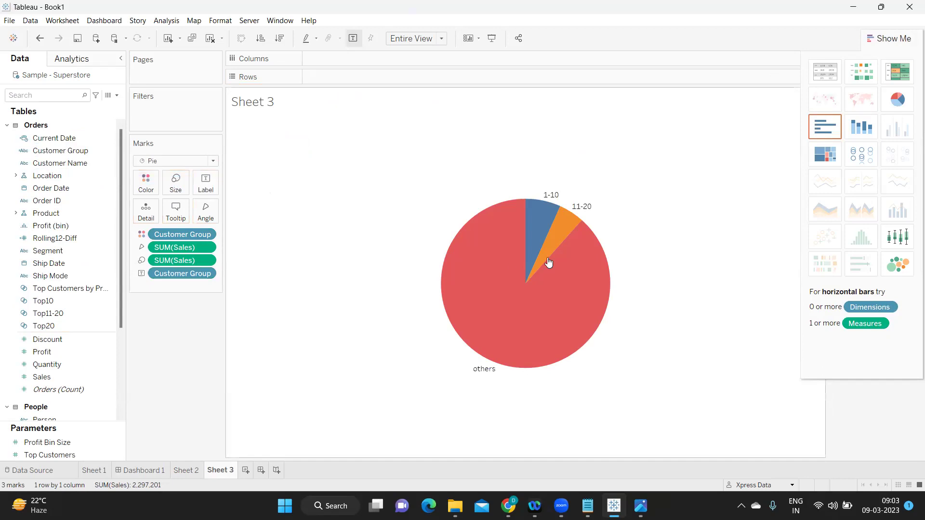
pyautogui.moveTo(544, 214)
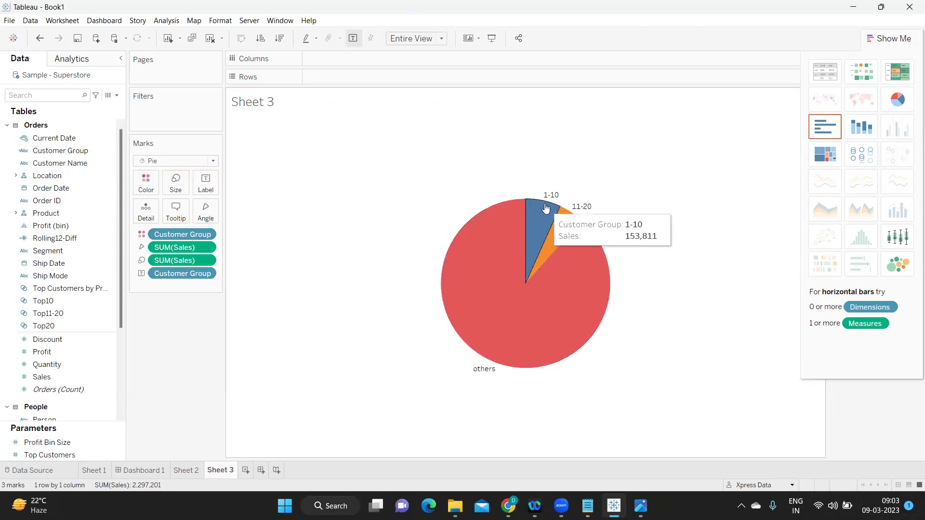
pyautogui.moveTo(587, 209)
pyautogui.moveTo(526, 351)
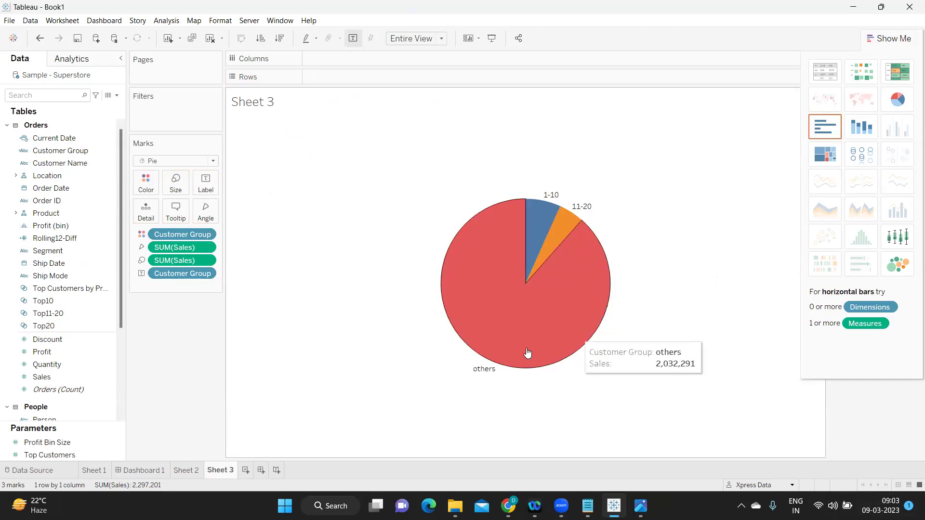